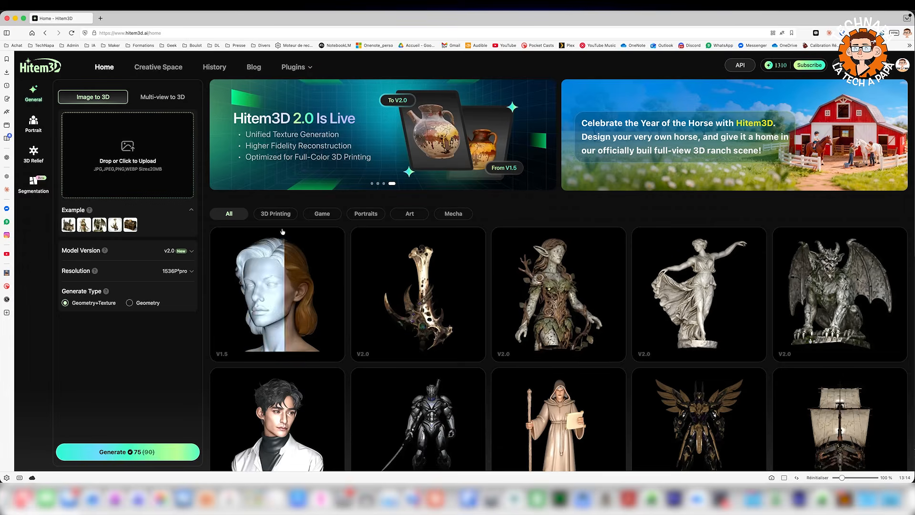
# Step: Open the Segmentation tool and look through its Beginner and Professional modes and the Low, Medium and High detail levels
pyautogui.click(31, 189)
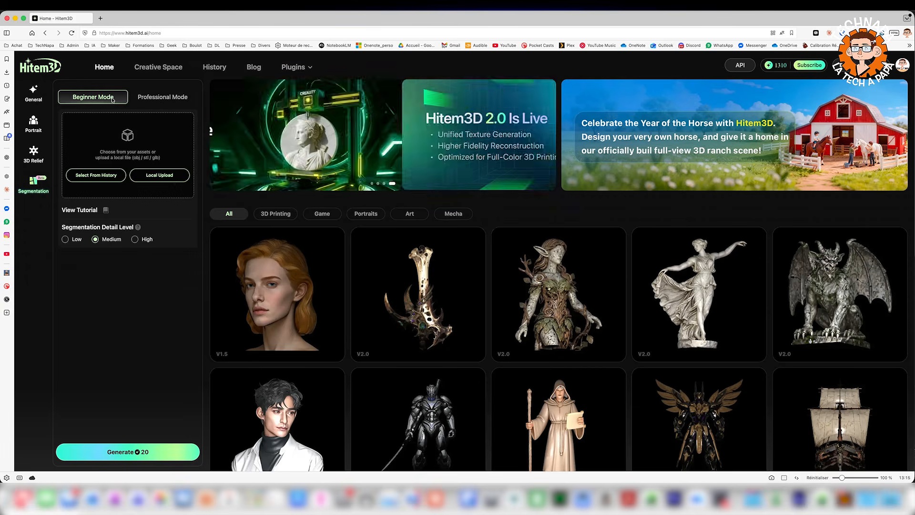
pyautogui.click(162, 98)
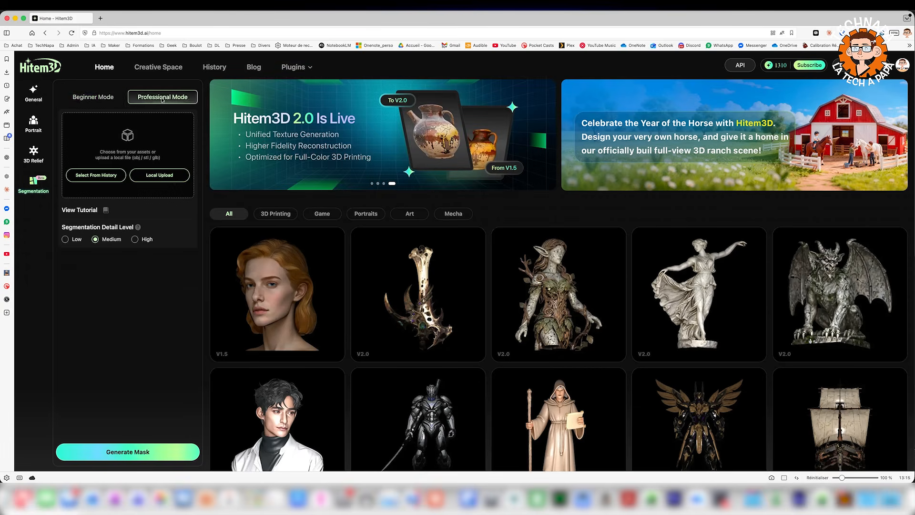
pyautogui.click(93, 99)
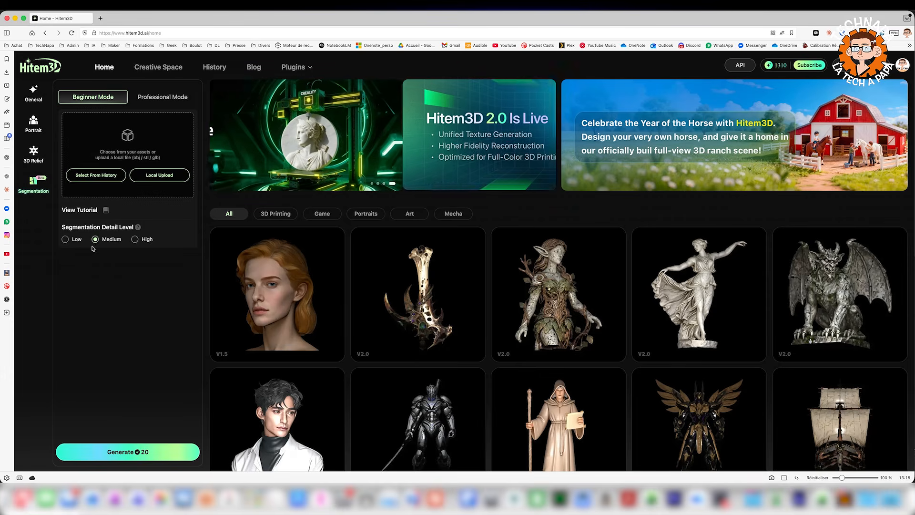
pyautogui.click(76, 240)
pyautogui.click(108, 241)
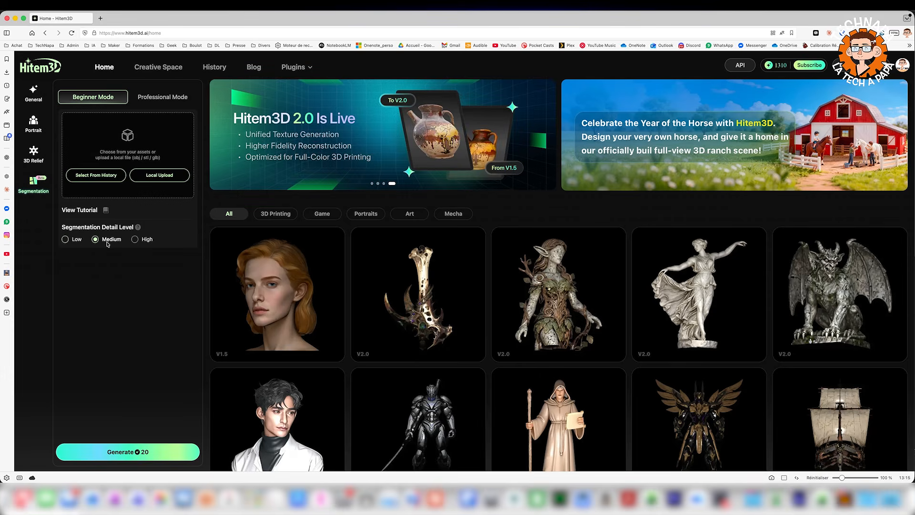
pyautogui.click(144, 241)
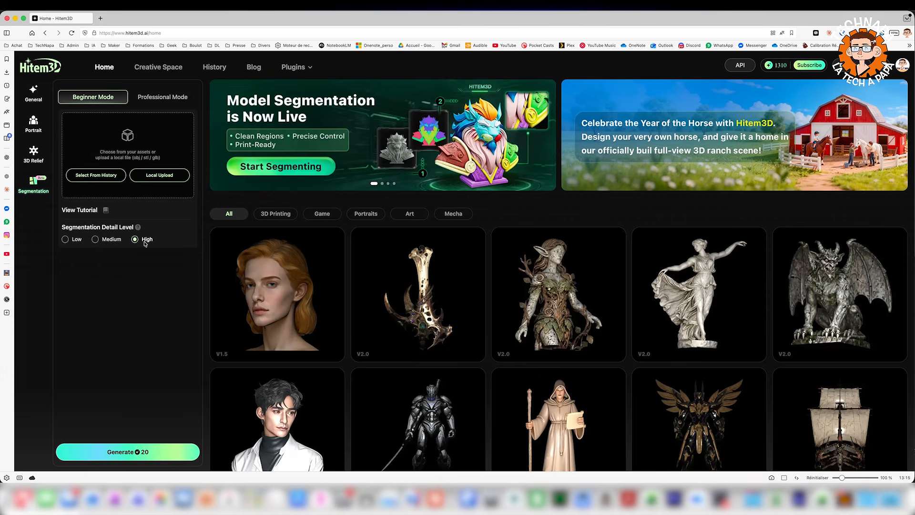
pyautogui.click(163, 98)
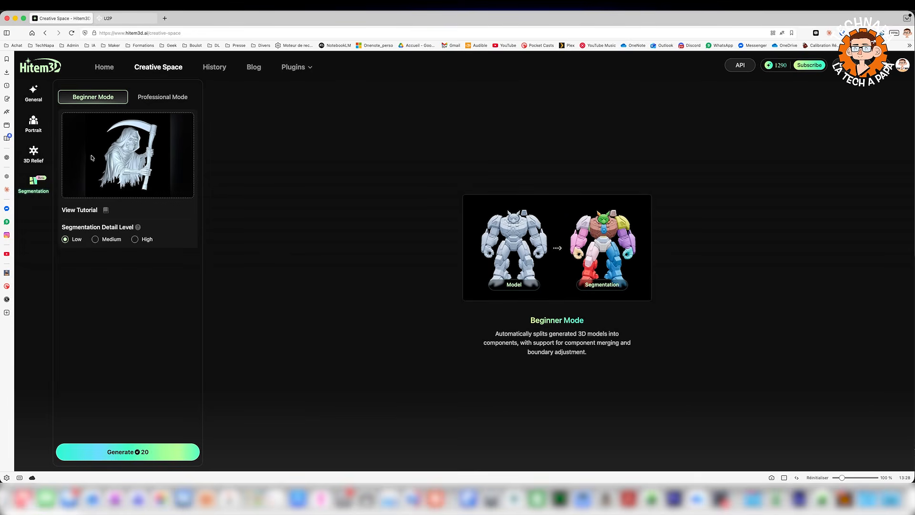
# Step: Set the segmentation detail level to Medium and generate the segmentation of the reaper model
pyautogui.click(95, 239)
pyautogui.click(119, 450)
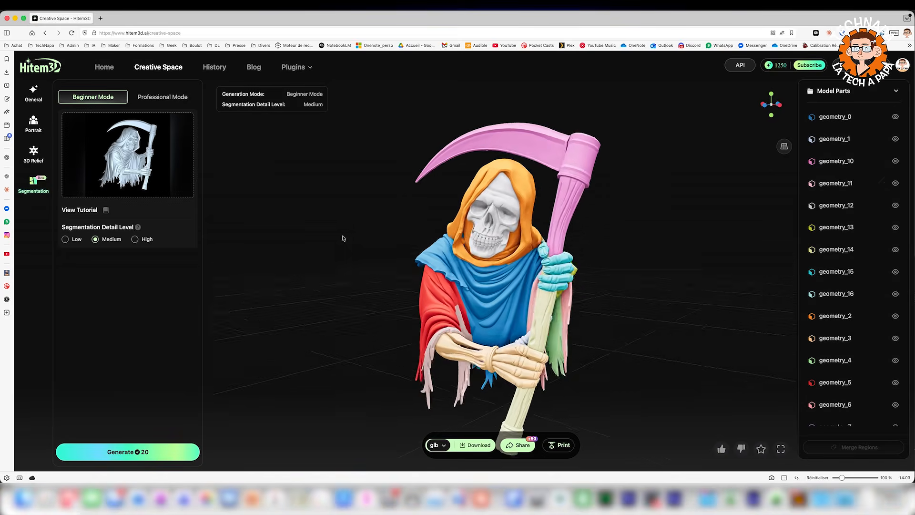
# Step: Examine the coloured parts of the segmented reaper from several angles and check the available export formats
pyautogui.moveTo(341, 239); pyautogui.dragTo(405, 237)
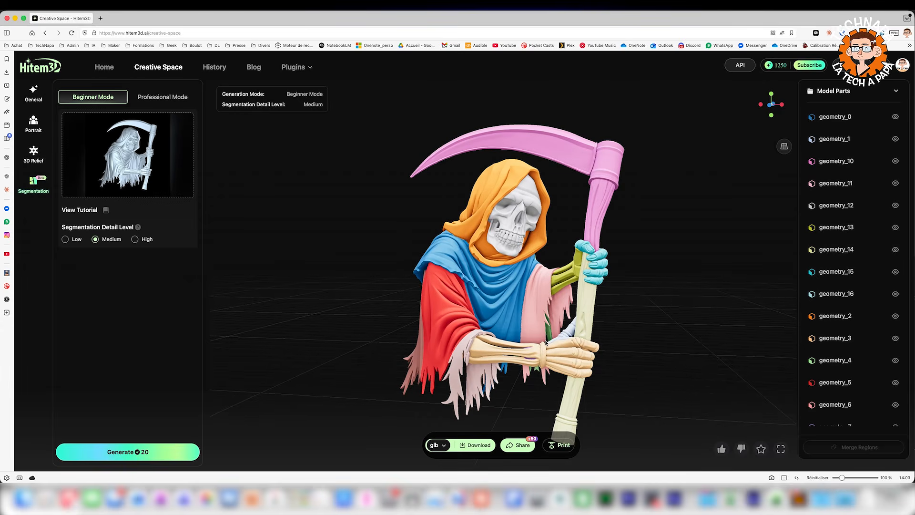
pyautogui.click(442, 447)
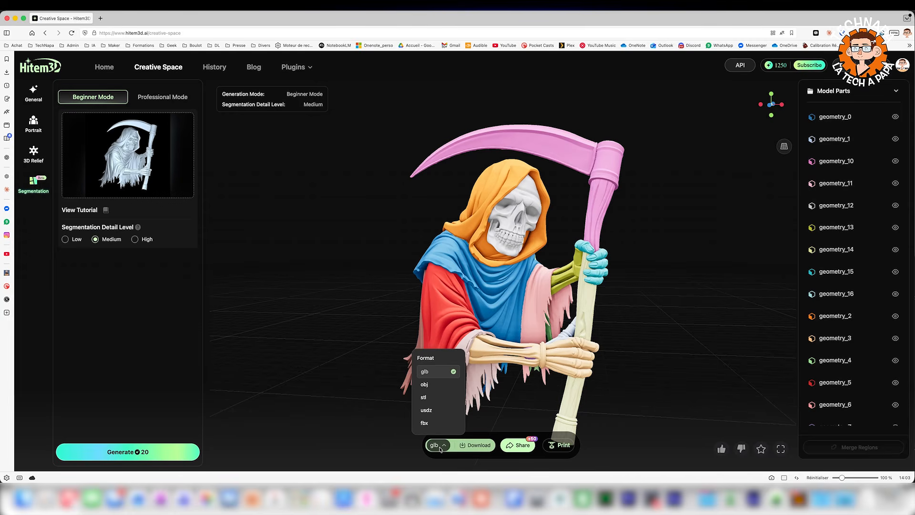
pyautogui.click(638, 416)
pyautogui.moveTo(640, 415); pyautogui.dragTo(614, 410)
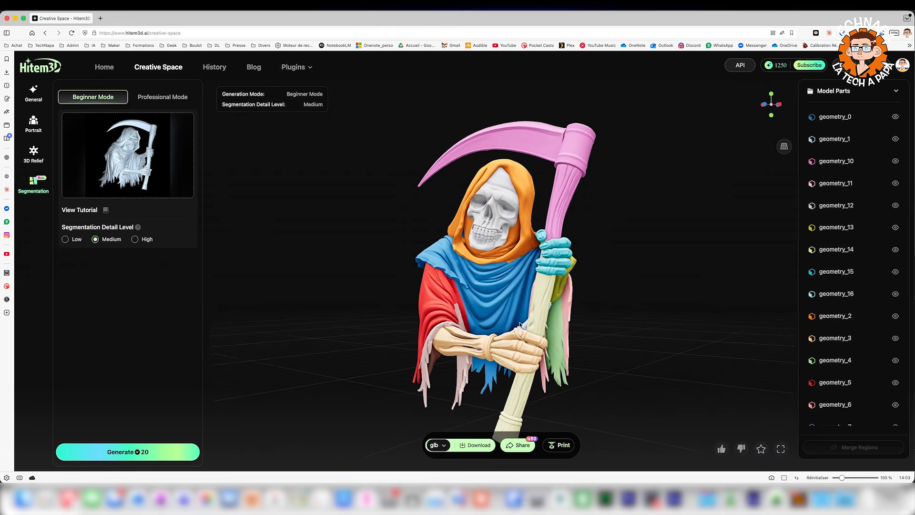
pyautogui.moveTo(544, 344); pyautogui.dragTo(337, 359)
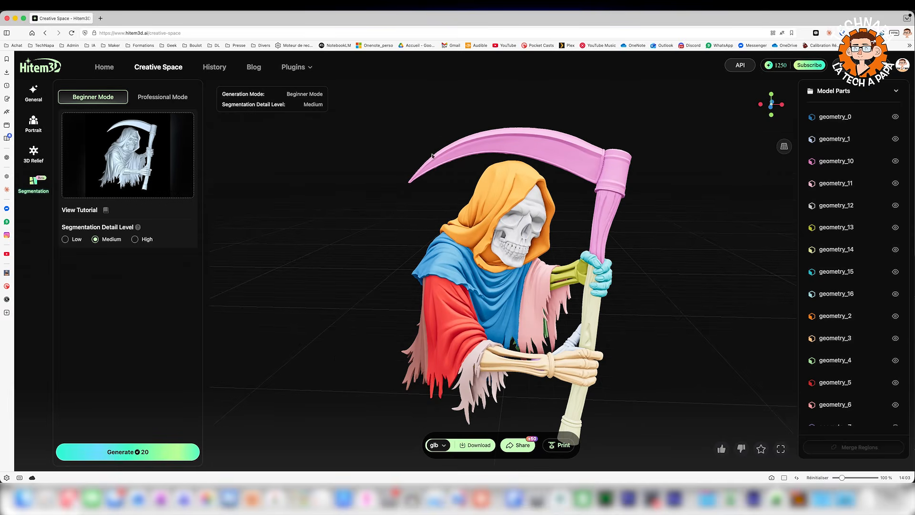
pyautogui.moveTo(676, 253); pyautogui.dragTo(649, 239)
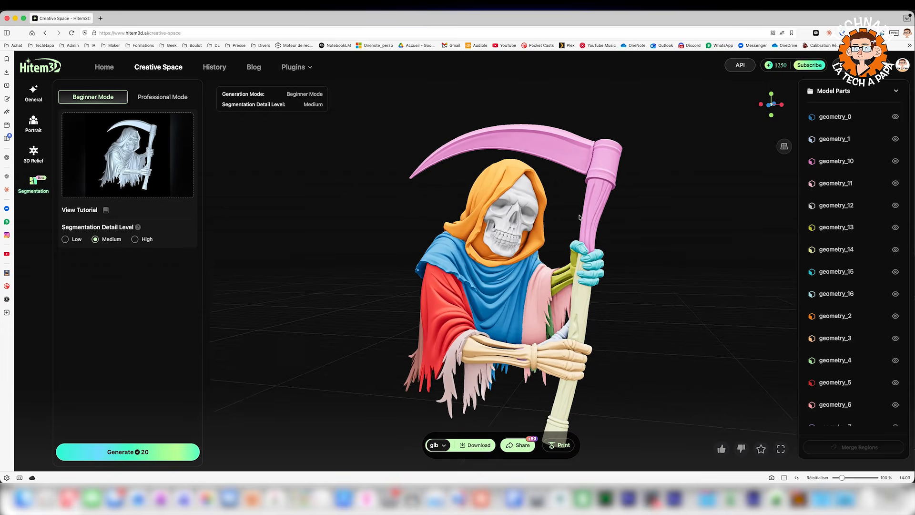
pyautogui.moveTo(683, 302); pyautogui.dragTo(656, 302)
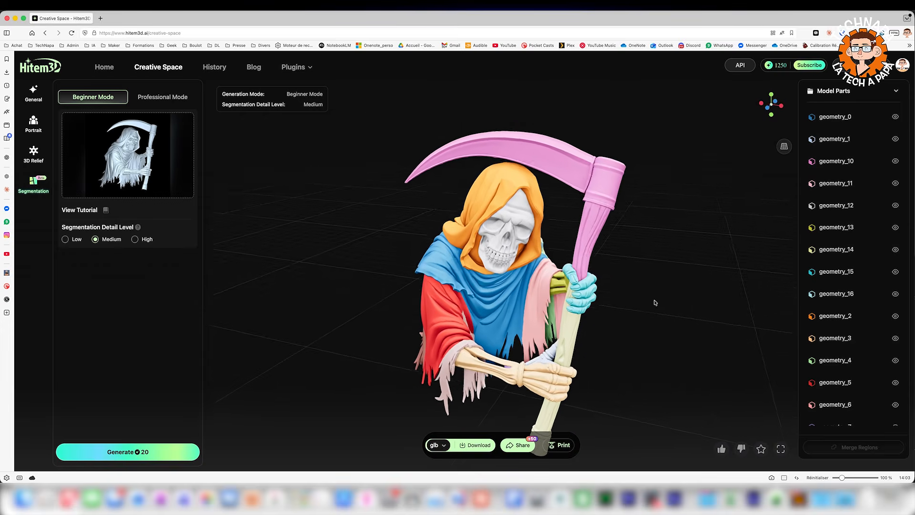
pyautogui.moveTo(682, 362); pyautogui.dragTo(651, 375)
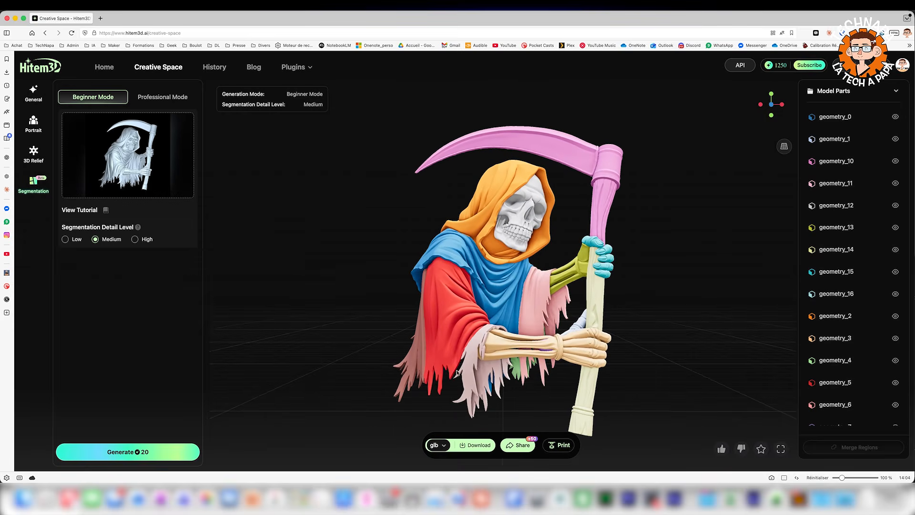
pyautogui.moveTo(664, 323)
pyautogui.mouseDown()
pyautogui.moveTo(640, 323)
pyautogui.moveTo(633, 341)
pyautogui.moveTo(682, 355)
pyautogui.moveTo(699, 310)
pyautogui.moveTo(661, 322)
pyautogui.mouseUp()
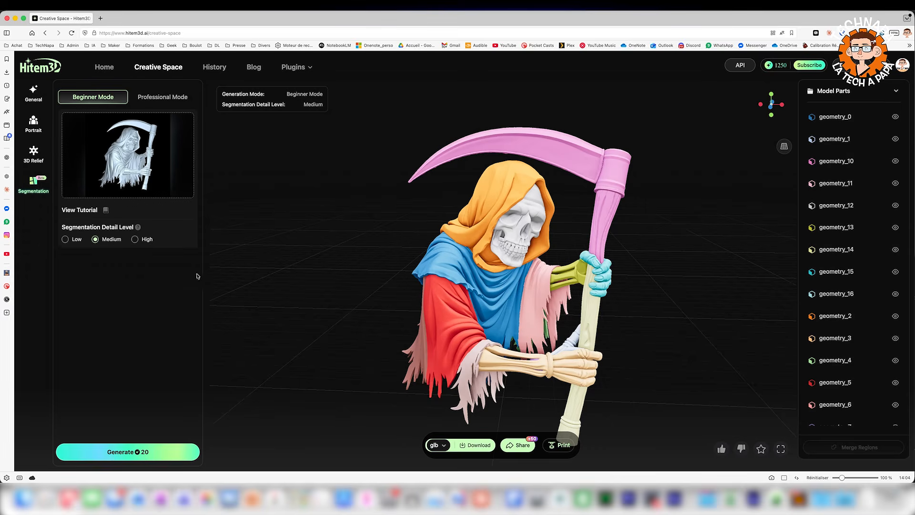
pyautogui.moveTo(725, 293)
pyautogui.mouseDown()
pyautogui.moveTo(748, 300)
pyautogui.moveTo(727, 293)
pyautogui.mouseUp()
pyautogui.moveTo(671, 215)
pyautogui.mouseDown()
pyautogui.moveTo(689, 241)
pyautogui.moveTo(653, 215)
pyautogui.mouseUp()
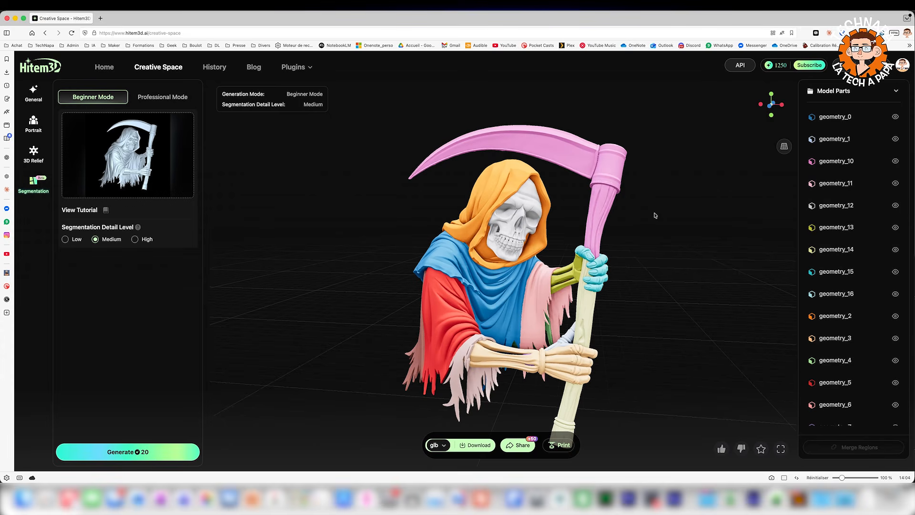
pyautogui.moveTo(674, 251); pyautogui.dragTo(407, 228)
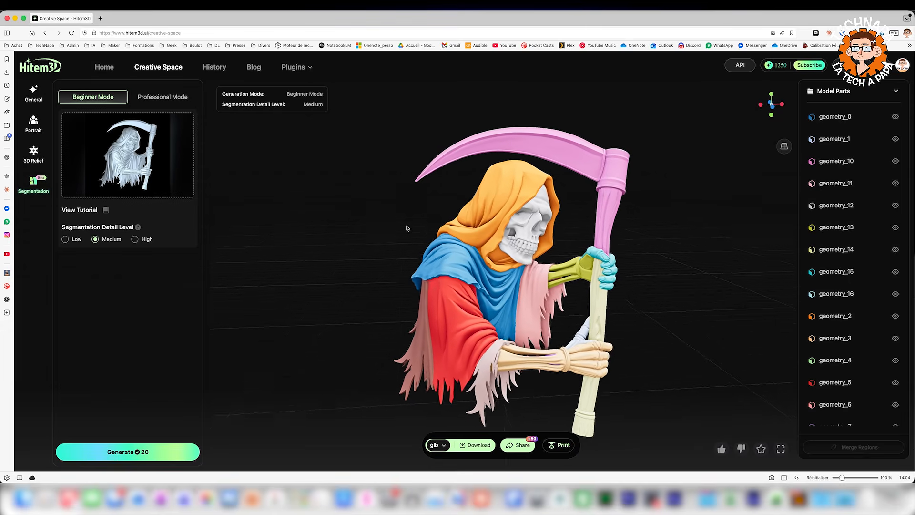
# Step: Merge the orange hood, blue cape, red sleeve, and green and pink cloth parts (geometry_0, 2, 4, 5 and 6) into one region
pyautogui.click(480, 217)
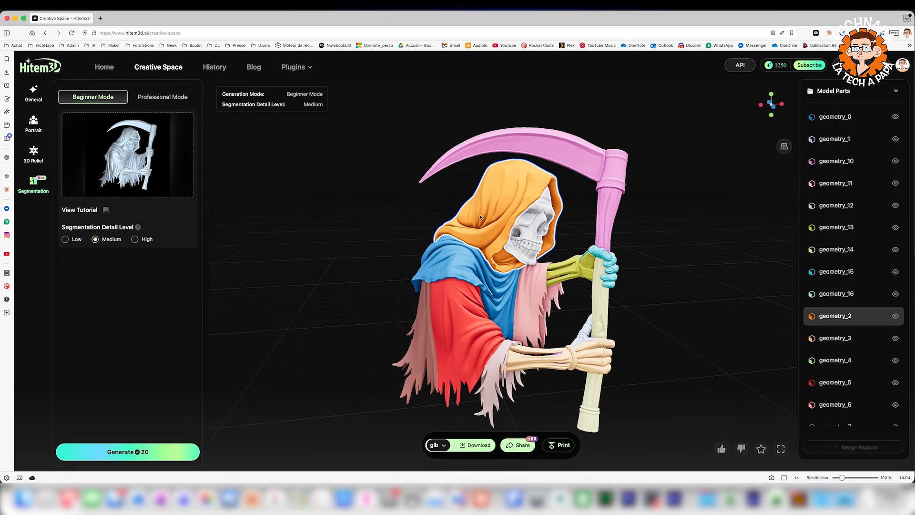
pyautogui.keyDown('shift'); pyautogui.click(457, 255); pyautogui.keyUp('shift')
pyautogui.keyDown('shift'); pyautogui.click(453, 296); pyautogui.keyUp('shift')
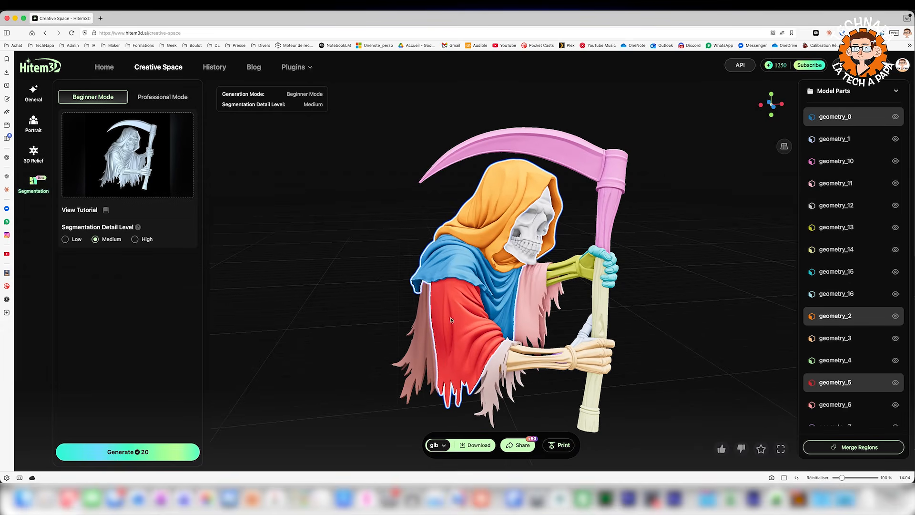
pyautogui.moveTo(325, 316); pyautogui.dragTo(478, 324)
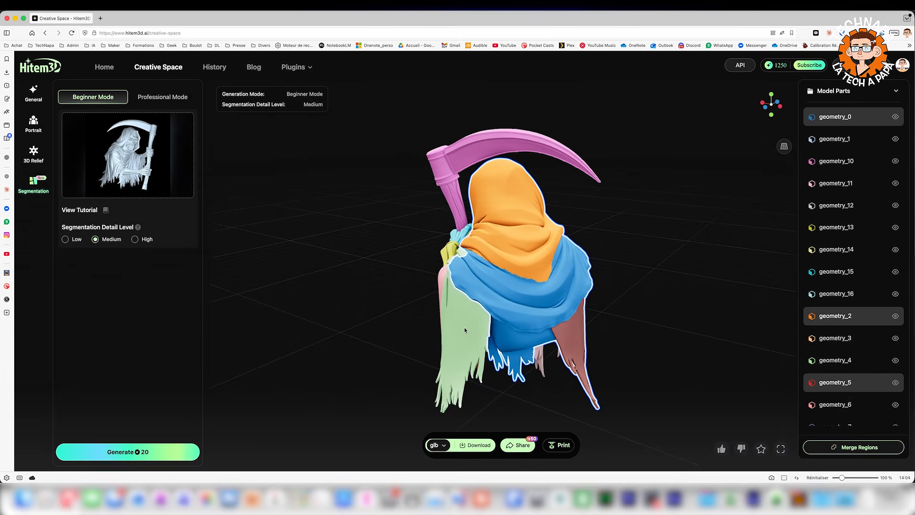
pyautogui.keyDown('shift'); pyautogui.click(464, 327); pyautogui.keyUp('shift')
pyautogui.moveTo(312, 329); pyautogui.dragTo(429, 332)
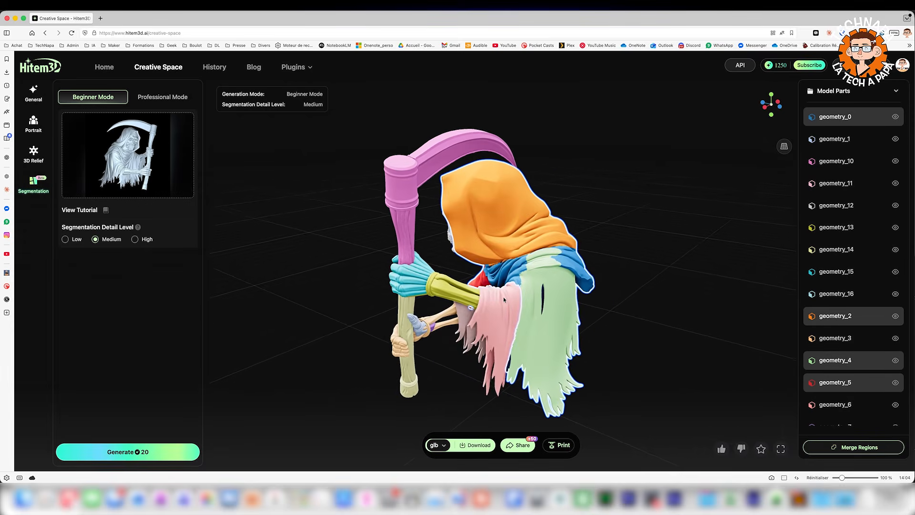
pyautogui.keyDown('shift'); pyautogui.click(499, 317); pyautogui.keyUp('shift')
pyautogui.moveTo(631, 264); pyautogui.dragTo(742, 252)
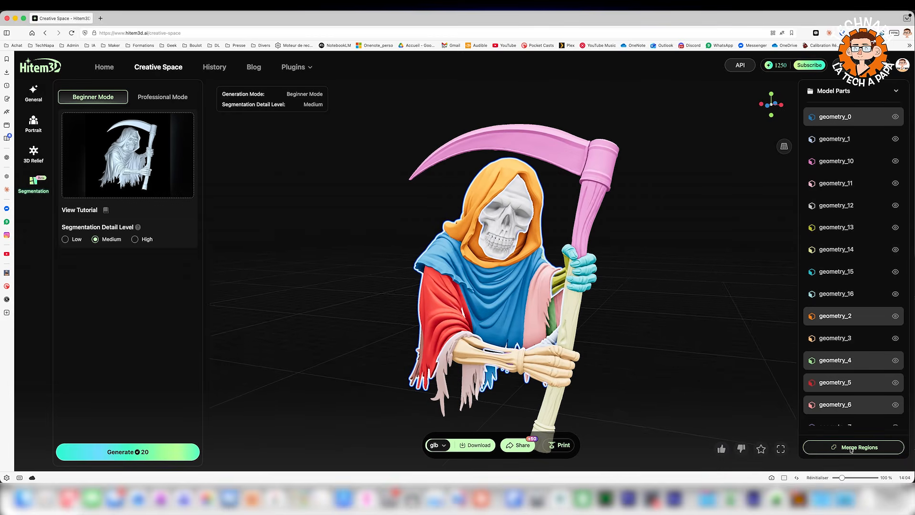
pyautogui.click(851, 448)
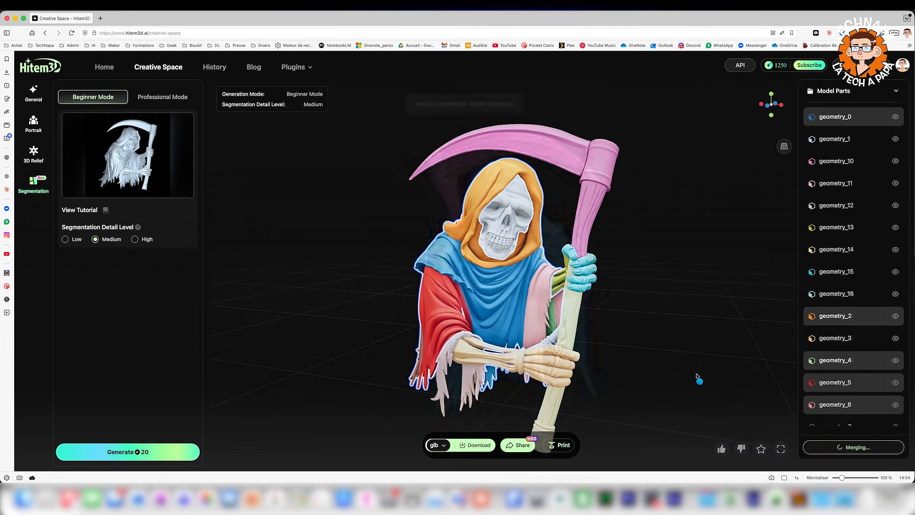
# Step: Merge the remaining ragged sleeve part geometry_9 with the blue cloak geometry_0
pyautogui.moveTo(621, 315); pyautogui.dragTo(337, 329)
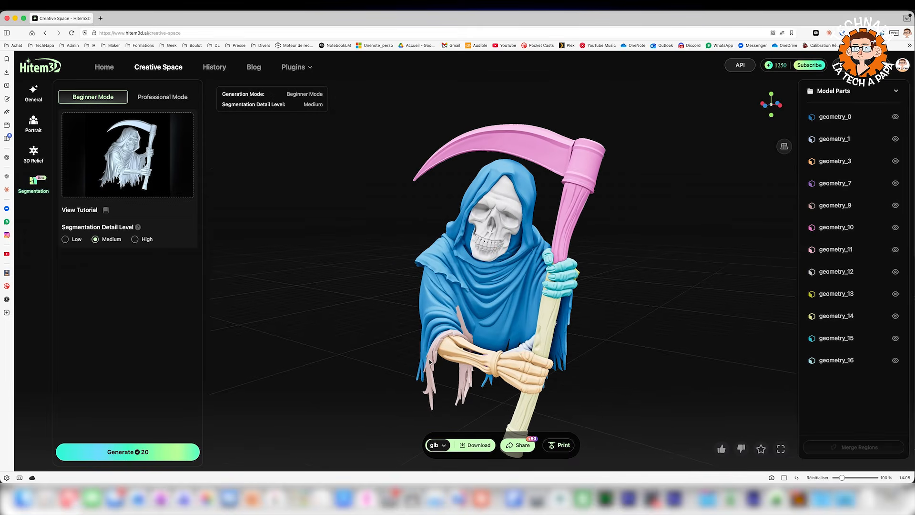
pyautogui.click(431, 305)
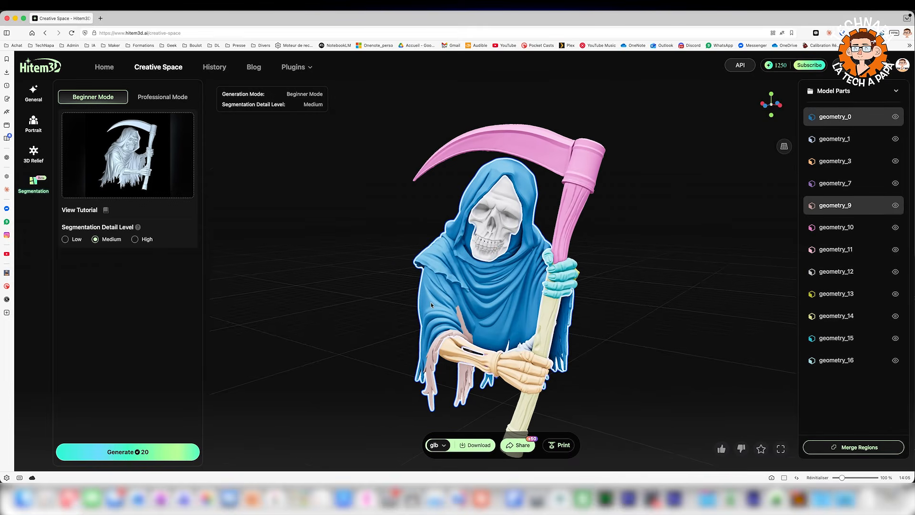
pyautogui.moveTo(327, 381)
pyautogui.mouseDown()
pyautogui.moveTo(384, 382)
pyautogui.moveTo(374, 359)
pyautogui.moveTo(317, 351)
pyautogui.moveTo(224, 359)
pyautogui.moveTo(341, 373)
pyautogui.mouseUp()
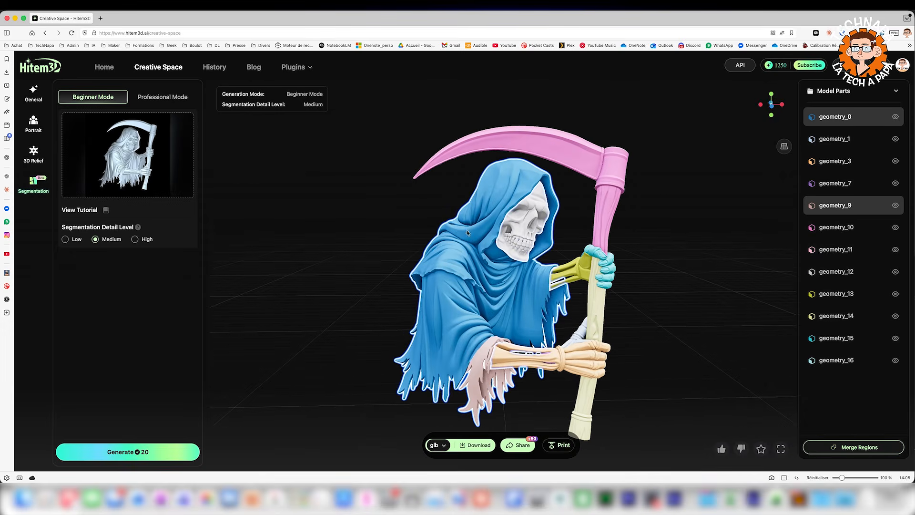
pyautogui.click(858, 448)
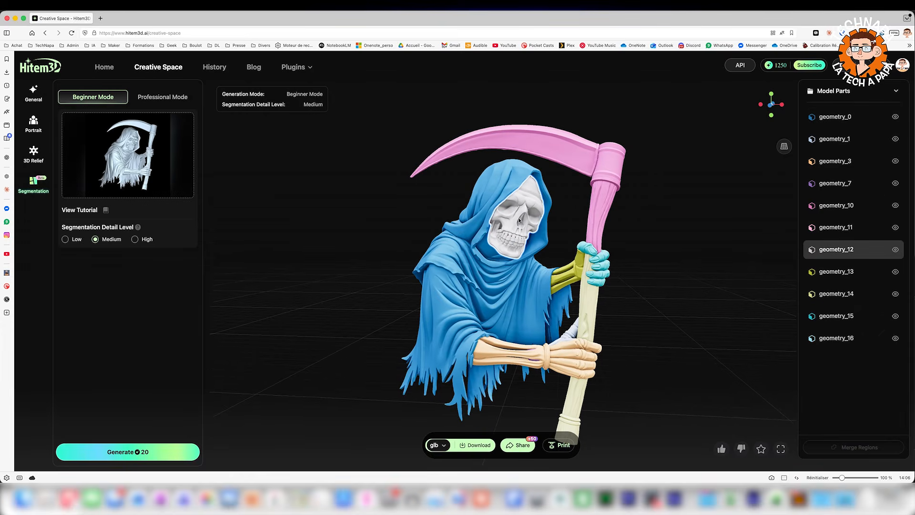
# Step: Select the beige forearm with its hand and the turquoise hand together with the skull as bone parts for merging
pyautogui.click(527, 363)
pyautogui.moveTo(719, 348); pyautogui.dragTo(657, 386)
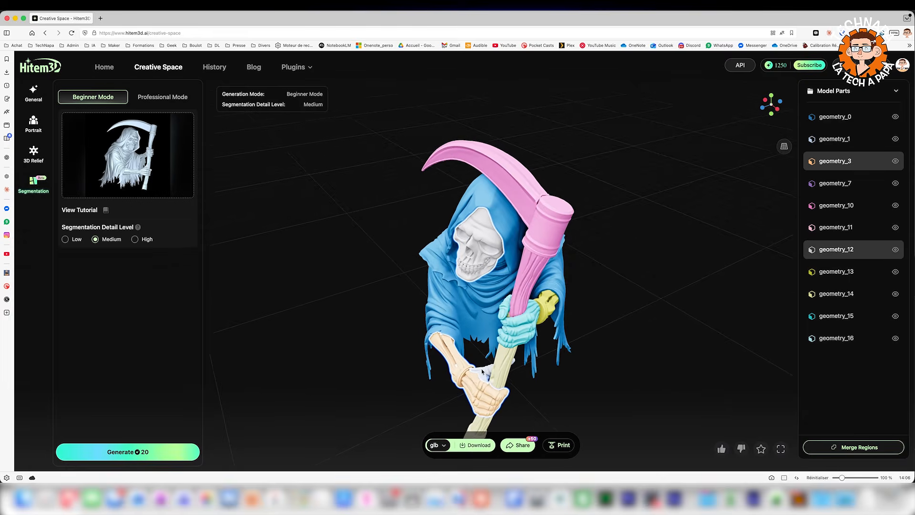
pyautogui.click(533, 326)
pyautogui.moveTo(534, 325); pyautogui.dragTo(617, 327)
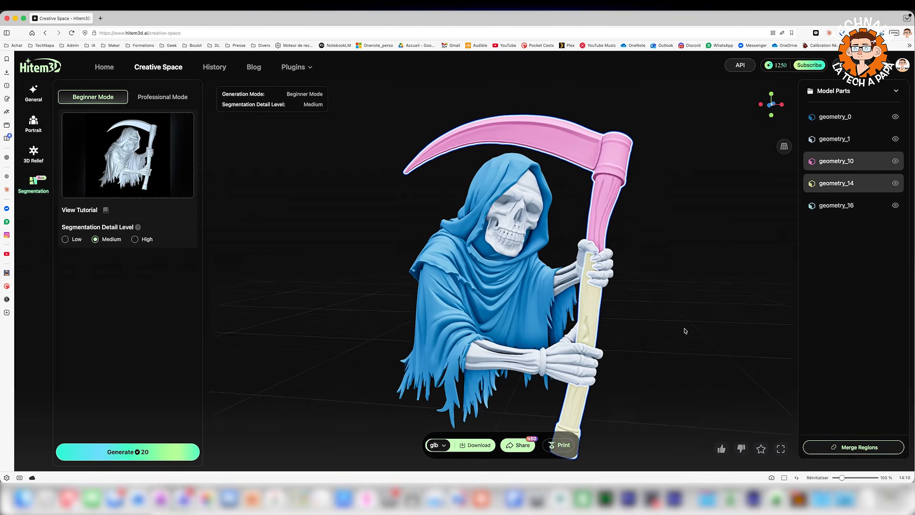
# Step: Set the export format to obj and download the segmented reaper model
pyautogui.click(443, 446)
pyautogui.click(438, 386)
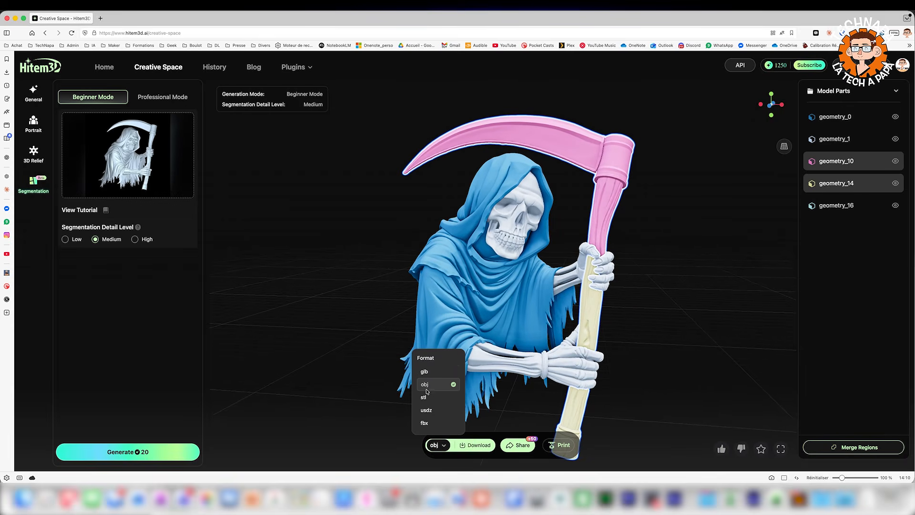
pyautogui.click(478, 446)
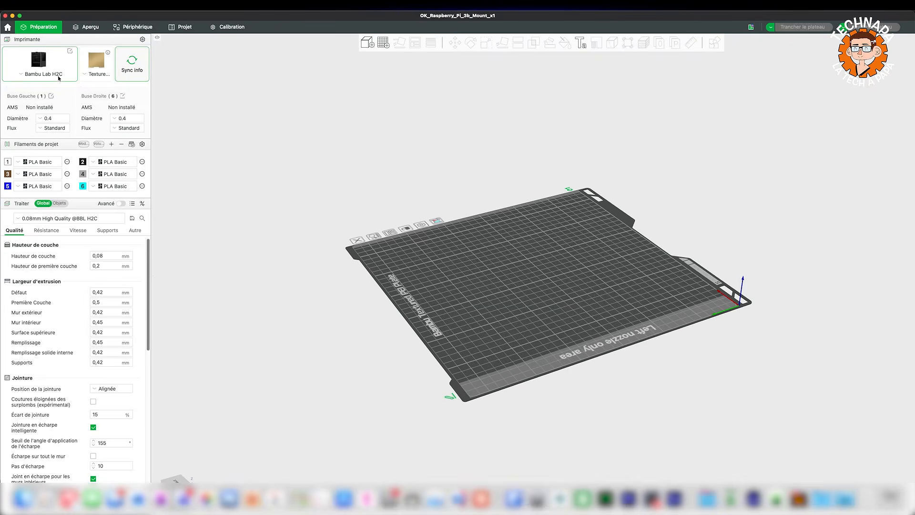
# Step: Switch to Bambu Studio and import the exported segmented reaper model onto the build plate
pyautogui.moveTo(264, 292); pyautogui.dragTo(367, 74)
pyautogui.click(367, 44)
pyautogui.click(594, 235)
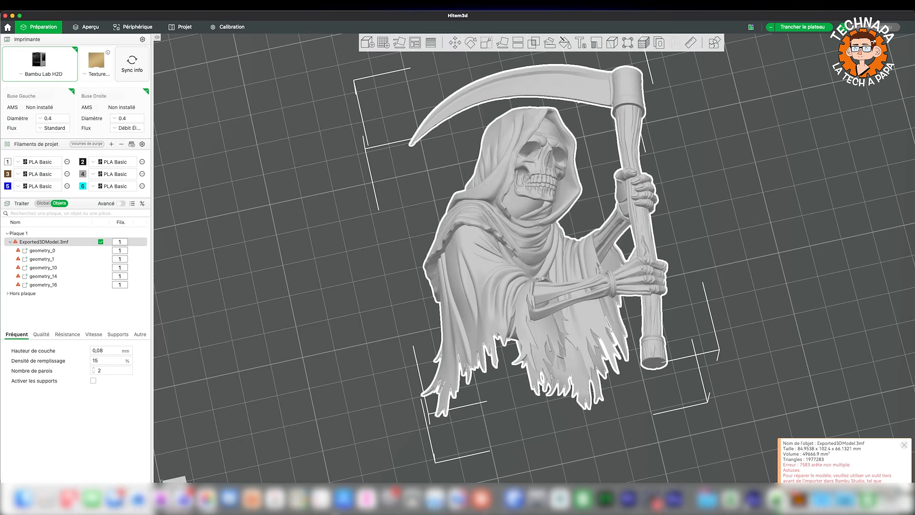
# Step: Assign the blue filament 5 to the cloak part geometry_0
pyautogui.moveTo(342, 262); pyautogui.dragTo(324, 268)
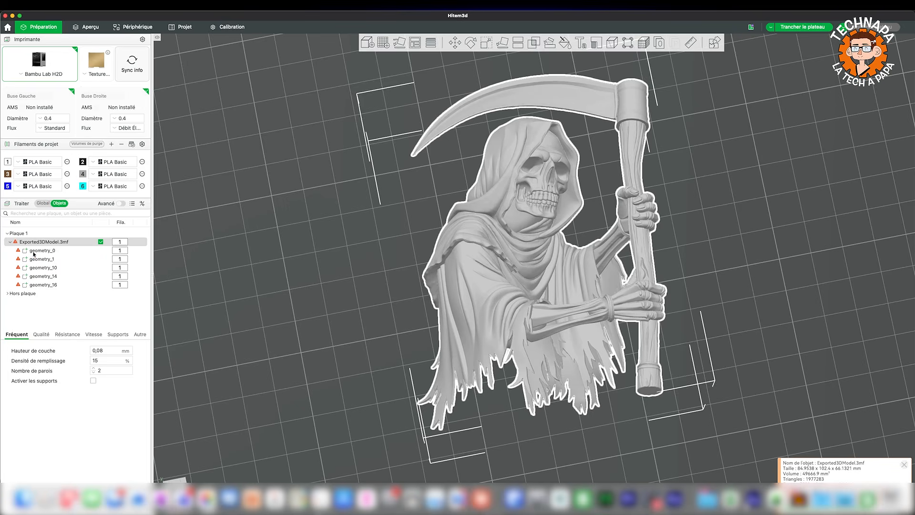
pyautogui.click(100, 252)
pyautogui.click(120, 252)
pyautogui.moveTo(238, 248)
pyautogui.mouseDown()
pyautogui.moveTo(242, 231)
pyautogui.moveTo(232, 250)
pyautogui.mouseUp()
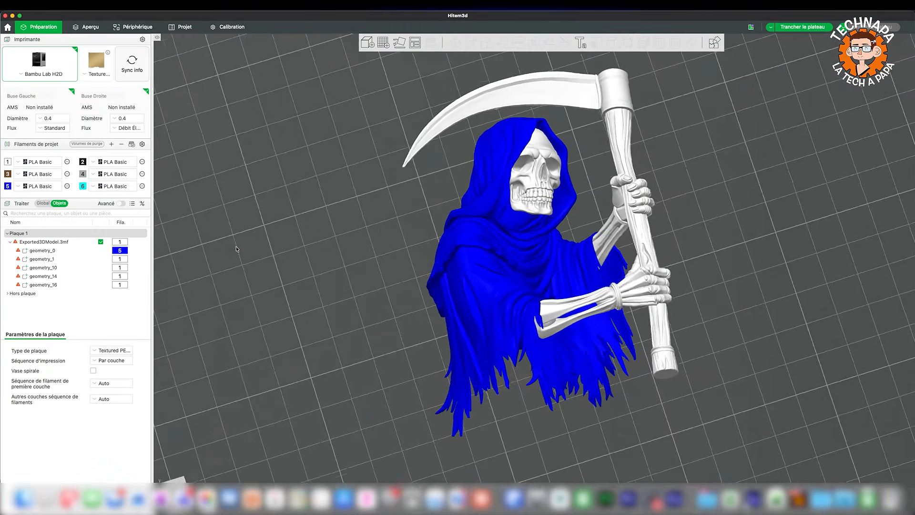
# Step: Assign the black filament 2 to the cloak part geometry_0
pyautogui.click(114, 253)
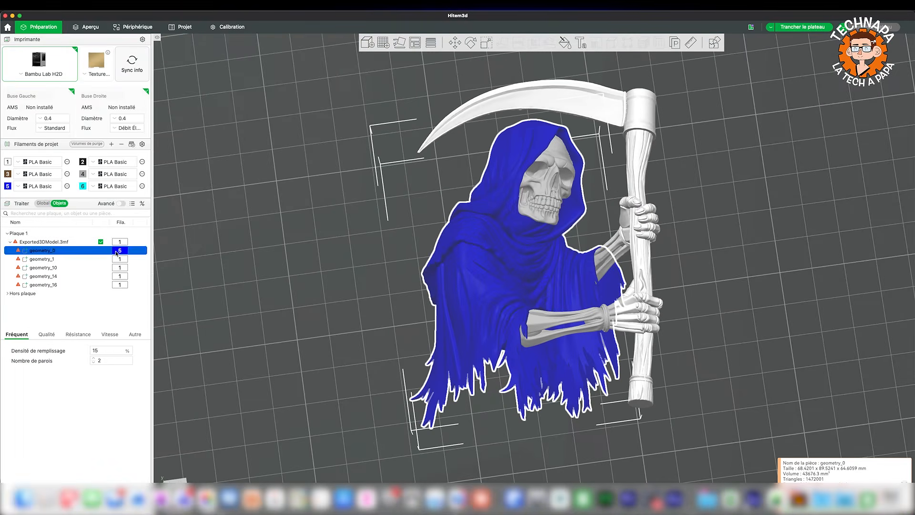
pyautogui.click(117, 251)
pyautogui.click(128, 276)
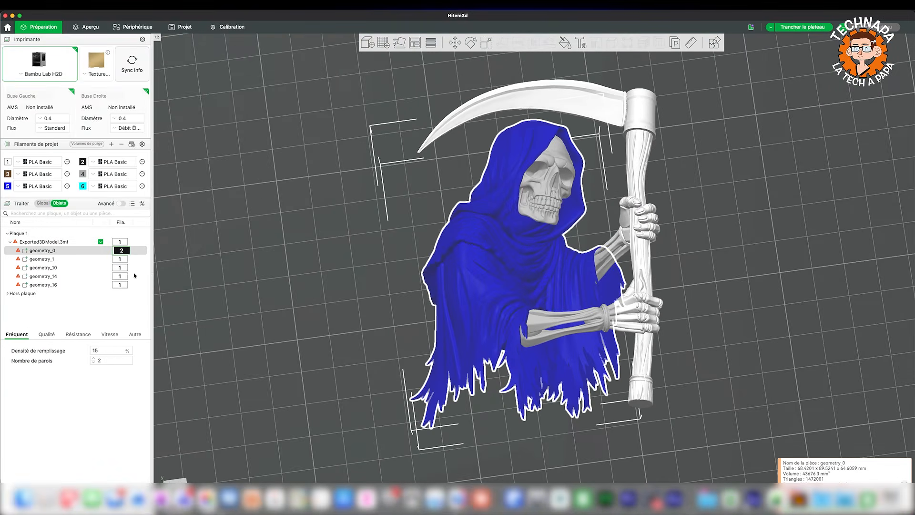
pyautogui.click(253, 234)
pyautogui.moveTo(269, 229); pyautogui.dragTo(268, 239)
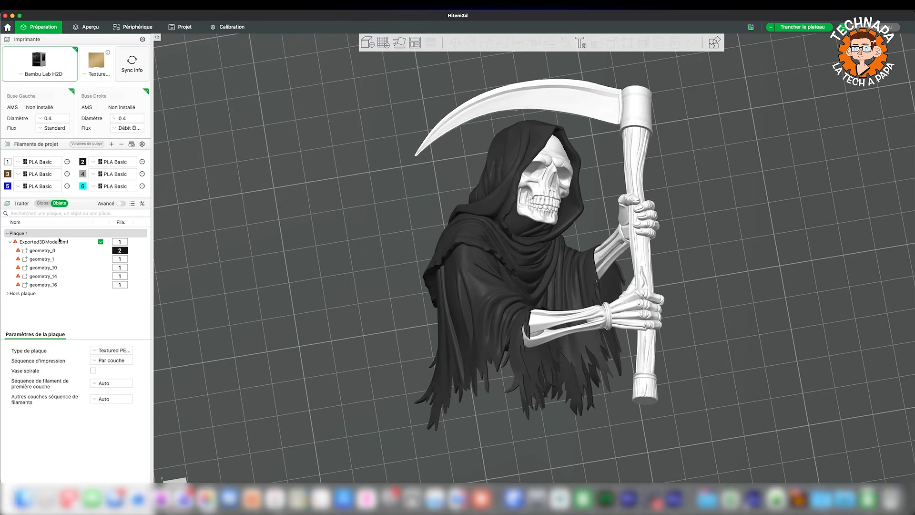
# Step: Assign the grey filament 4 to the scythe blade part geometry_10
pyautogui.click(117, 261)
pyautogui.click(119, 269)
pyautogui.click(118, 268)
pyautogui.click(124, 314)
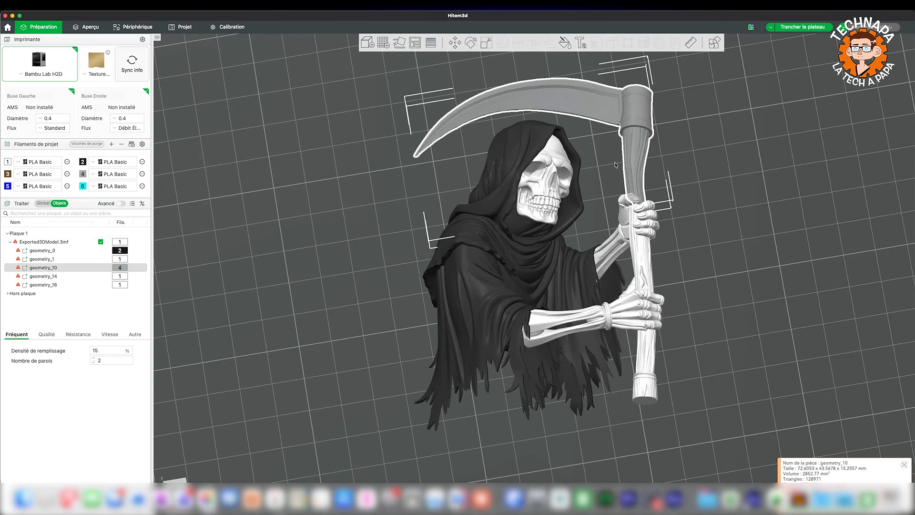
# Step: Assign the brown filament 3 to the lower scythe handle part geometry_14
pyautogui.click(646, 358)
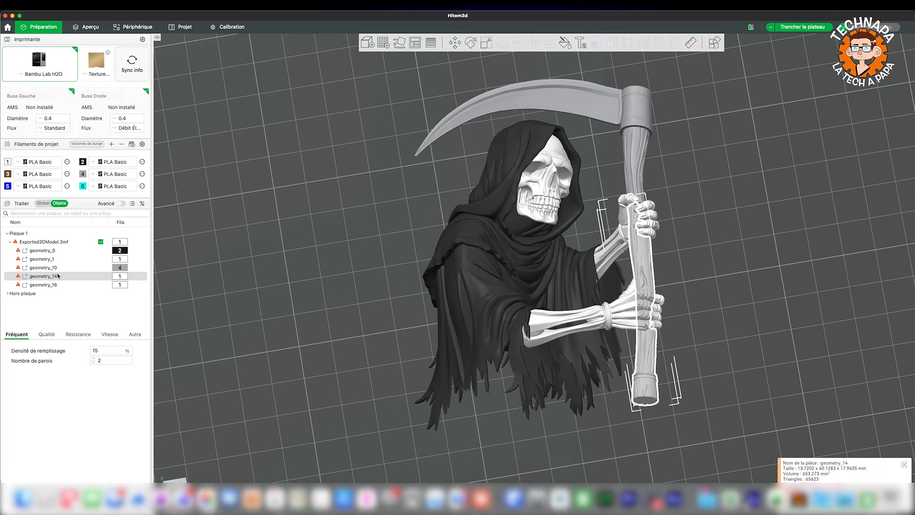
pyautogui.click(123, 277)
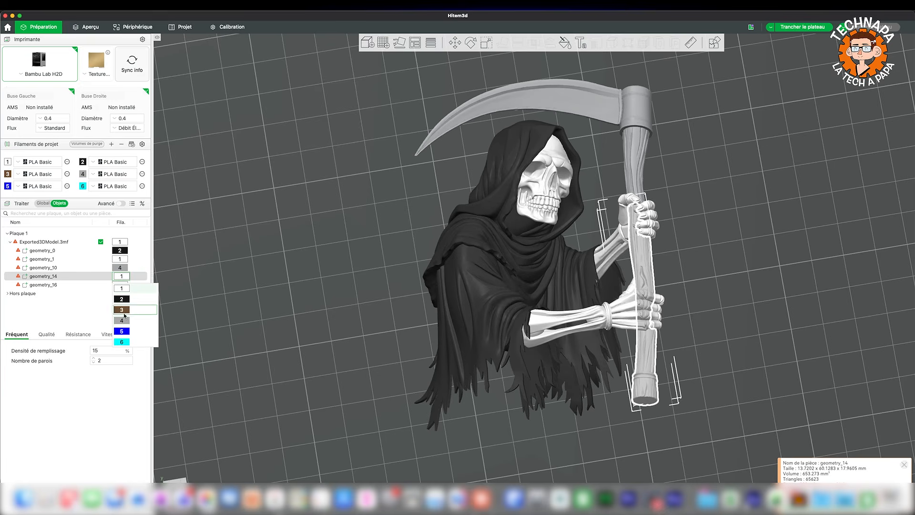
pyautogui.click(135, 310)
pyautogui.click(265, 277)
pyautogui.moveTo(265, 276); pyautogui.dragTo(289, 301)
pyautogui.moveTo(323, 275); pyautogui.dragTo(320, 289)
pyautogui.scroll(2, 410, 277)
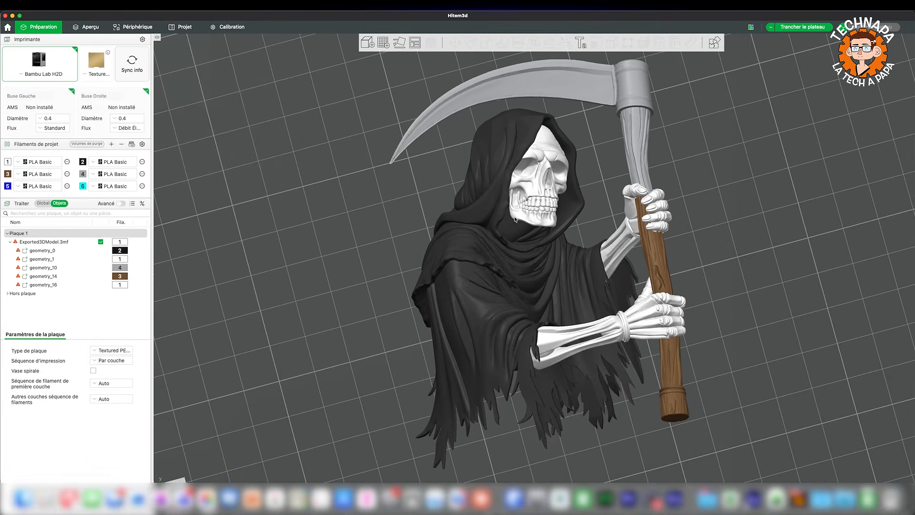
# Step: Colour-paint the grey upper section of the scythe handle with brown filament 3 using the fill tool with edge detection
pyautogui.scroll(-2, 515, 219)
pyautogui.click(525, 199)
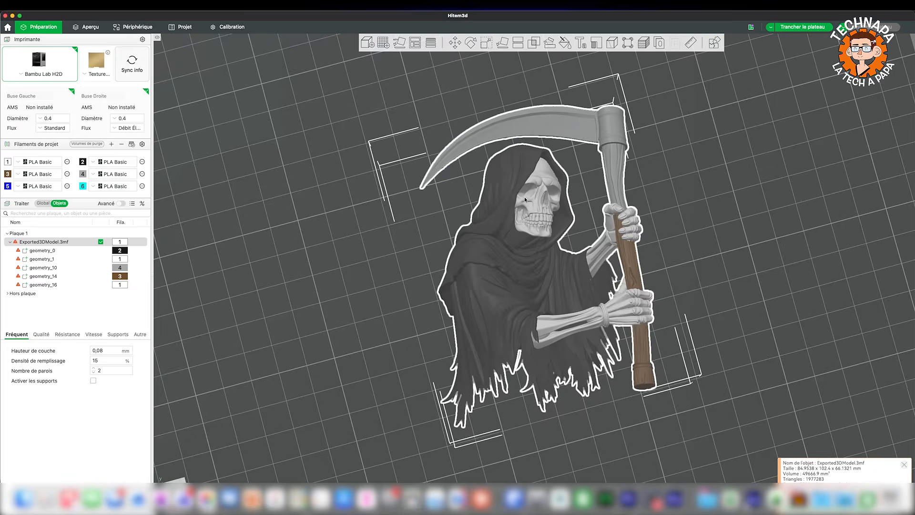
pyautogui.click(565, 43)
pyautogui.click(591, 69)
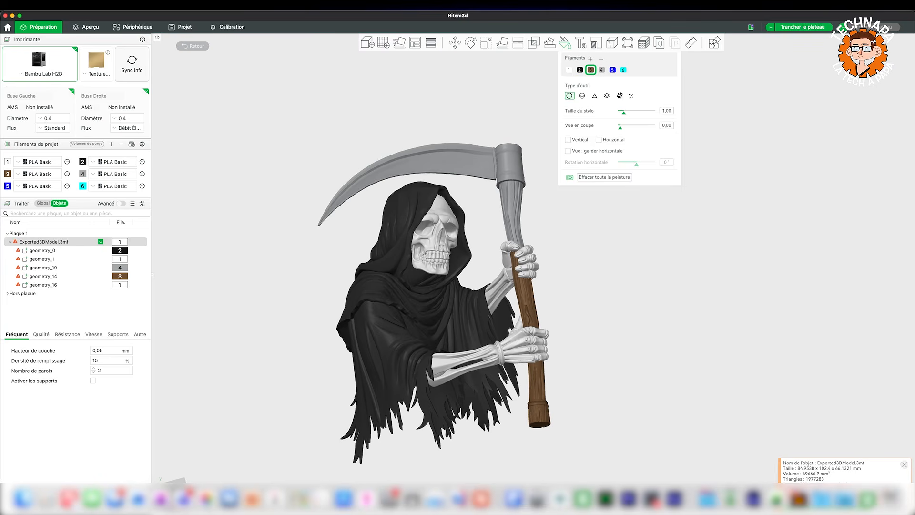
pyautogui.click(619, 95)
pyautogui.click(636, 111)
pyautogui.moveTo(639, 144)
pyautogui.mouseDown()
pyautogui.moveTo(646, 216)
pyautogui.moveTo(600, 182)
pyautogui.moveTo(665, 249)
pyautogui.moveTo(648, 255)
pyautogui.mouseUp()
pyautogui.scroll(5, 609, 262)
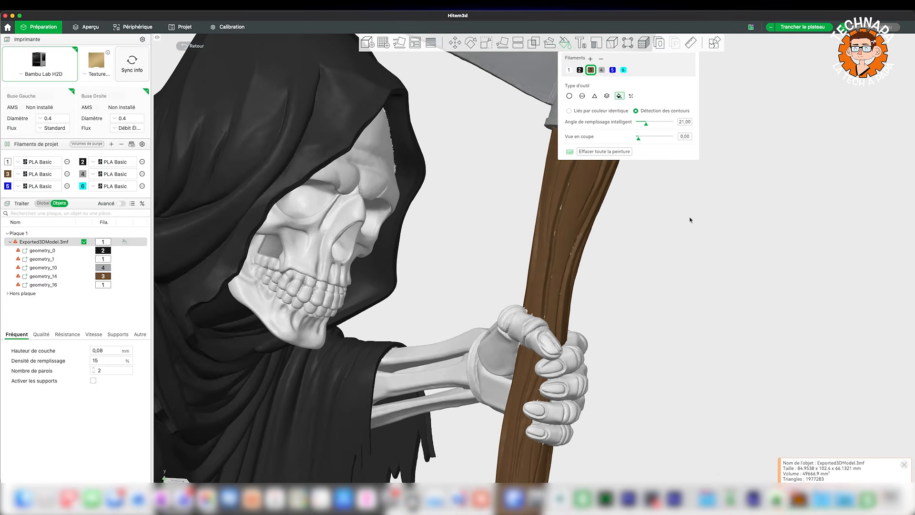
# Step: Switch the colour painting to the circle brush and check the brown scythe handle for unpainted spots
pyautogui.scroll(-2, 691, 218)
pyautogui.click(568, 97)
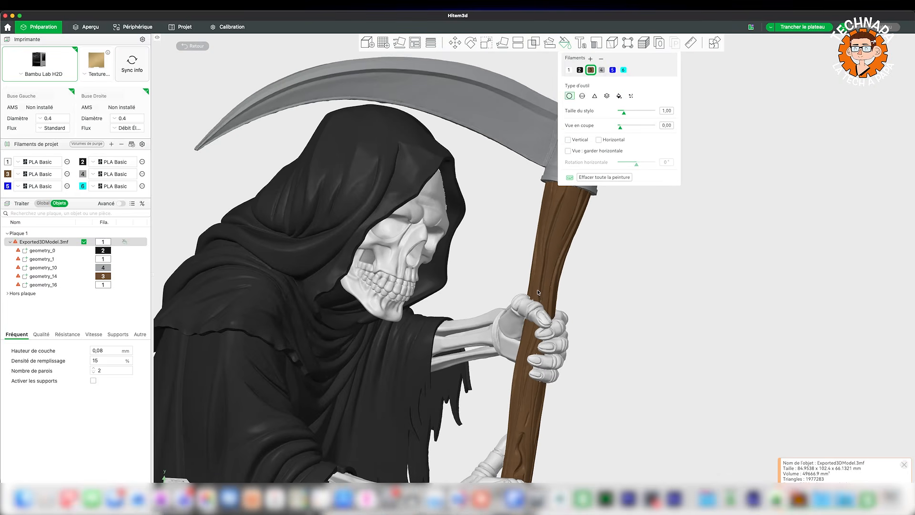
pyautogui.scroll(-5, 555, 242)
pyautogui.moveTo(660, 309); pyautogui.dragTo(735, 398)
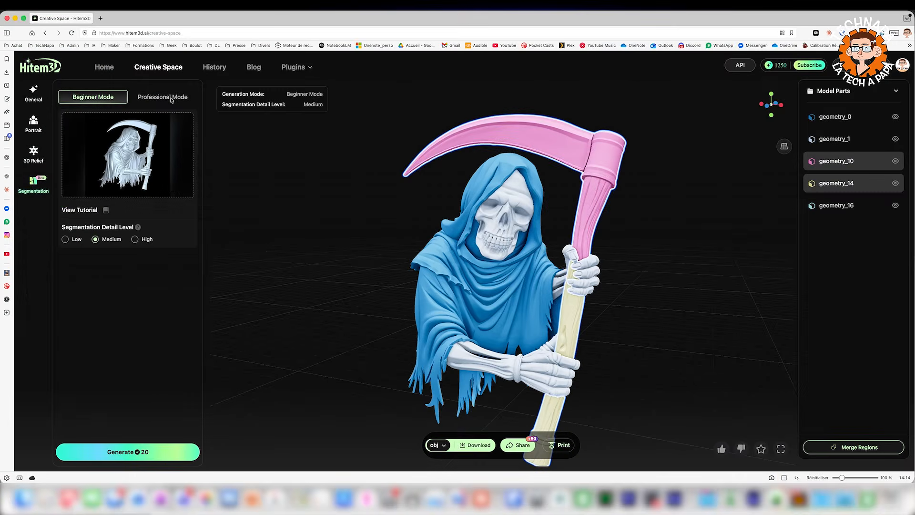
# Step: Switch to Hitem3D, choose Professional Mode for the segmentation and generate the reaper's mask at medium detail
pyautogui.click(172, 98)
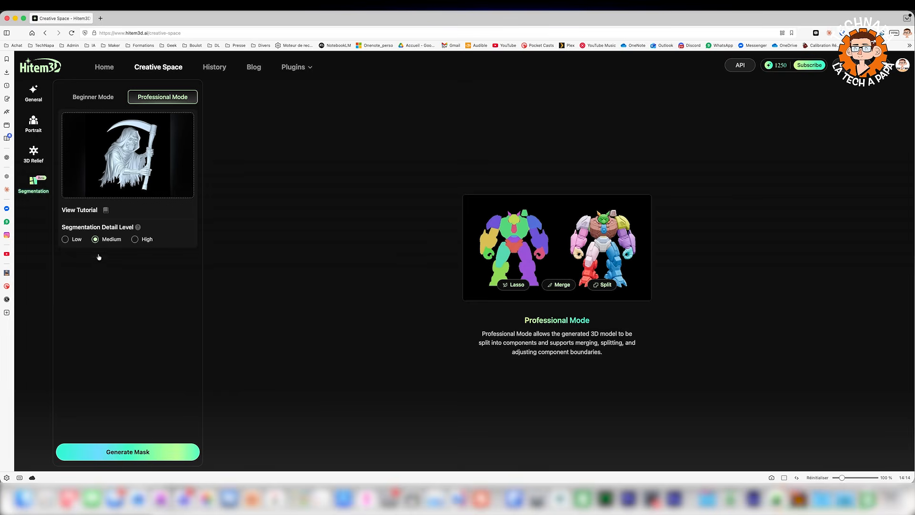
pyautogui.click(126, 453)
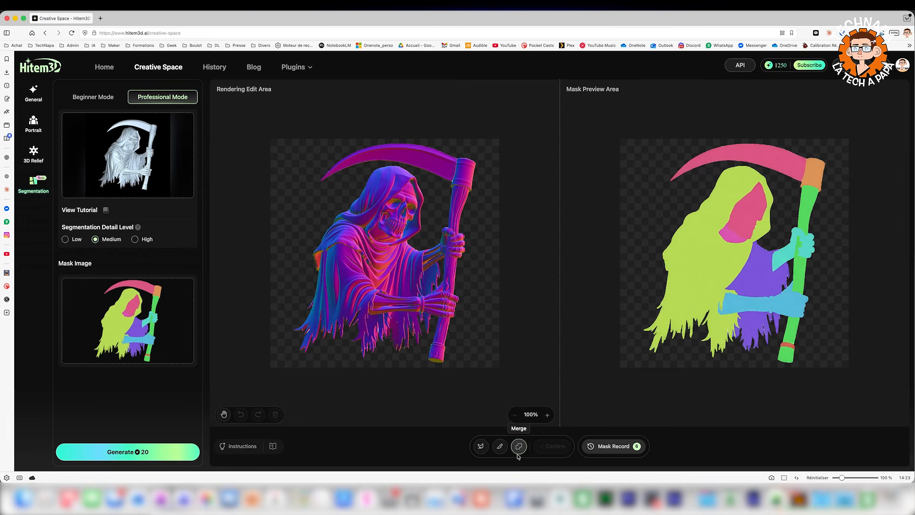
# Step: Merge the cloak's large yellow-green region with the purple region behind the forearm in the mask
pyautogui.click(412, 287)
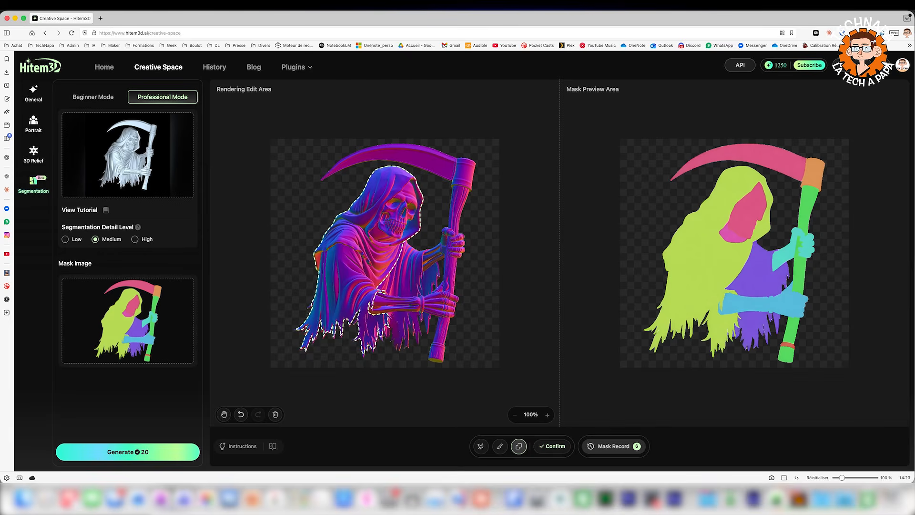
pyautogui.click(414, 273)
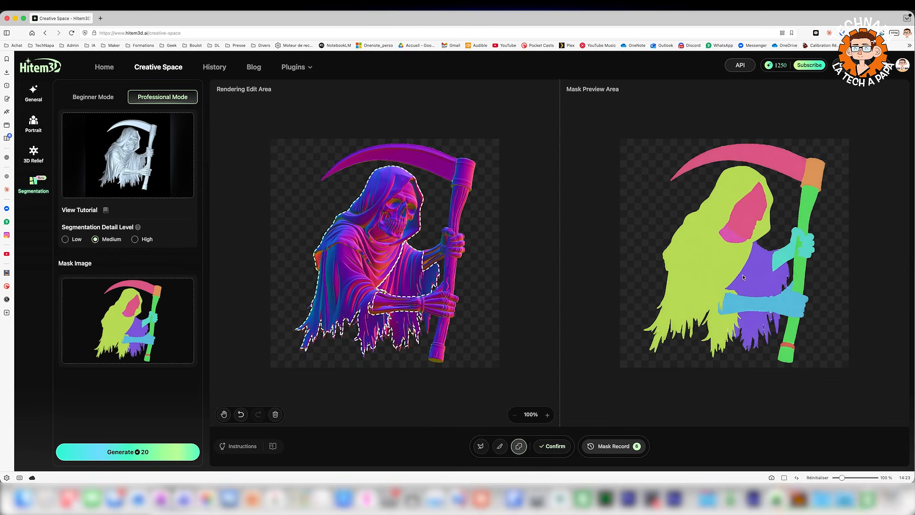
pyautogui.click(552, 446)
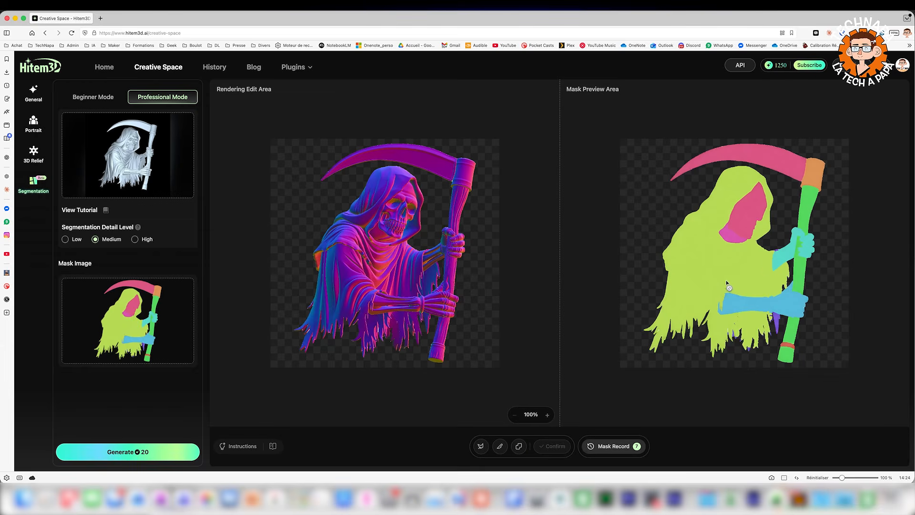
# Step: Merge the small magenta region beneath the skull with the cloak region in the mask
pyautogui.click(521, 447)
pyautogui.click(376, 238)
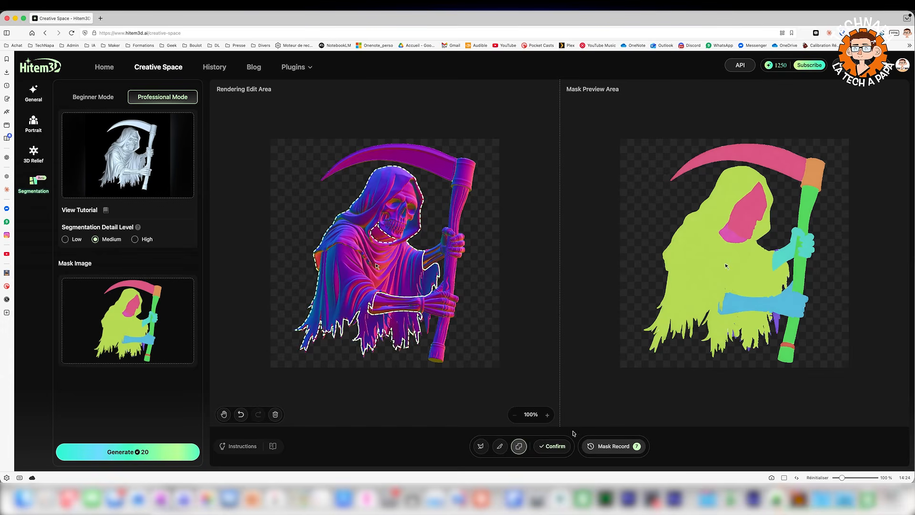
pyautogui.click(553, 447)
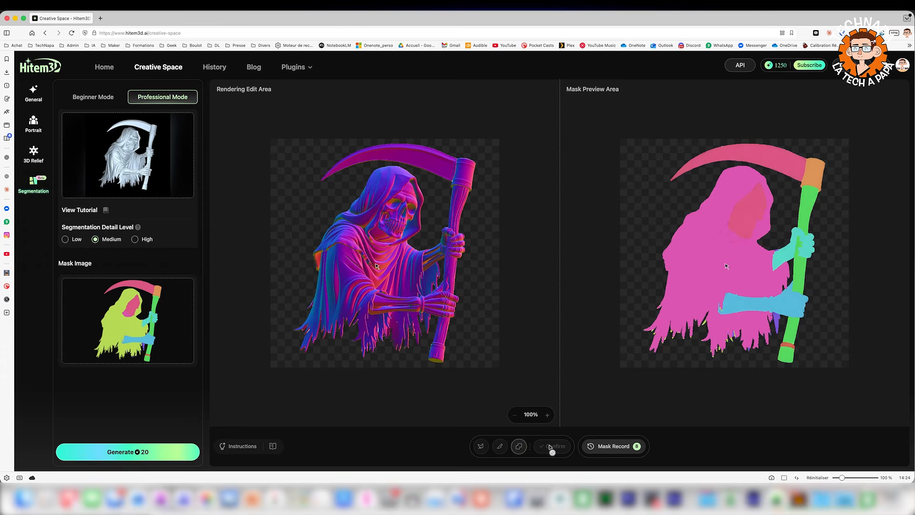
# Step: Merge the small purple cloth scrap below the front hand with the cloak region
pyautogui.click(427, 322)
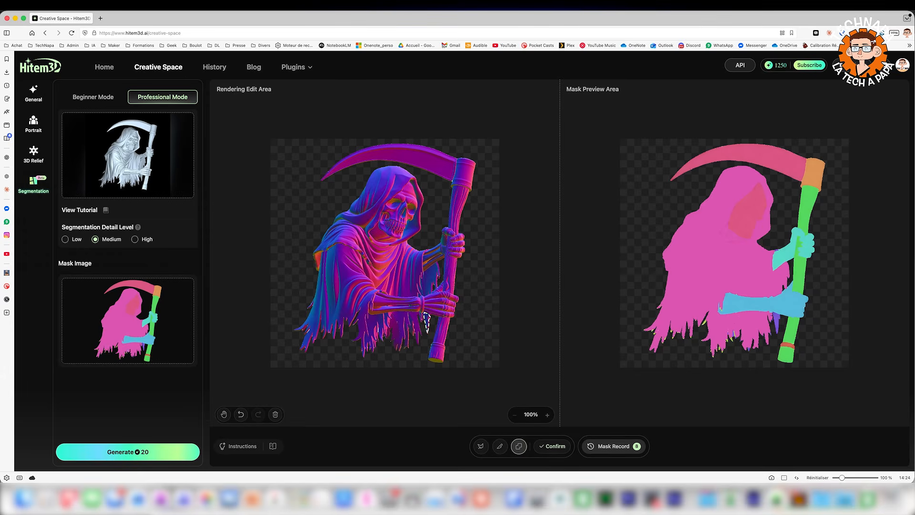
pyautogui.click(334, 300)
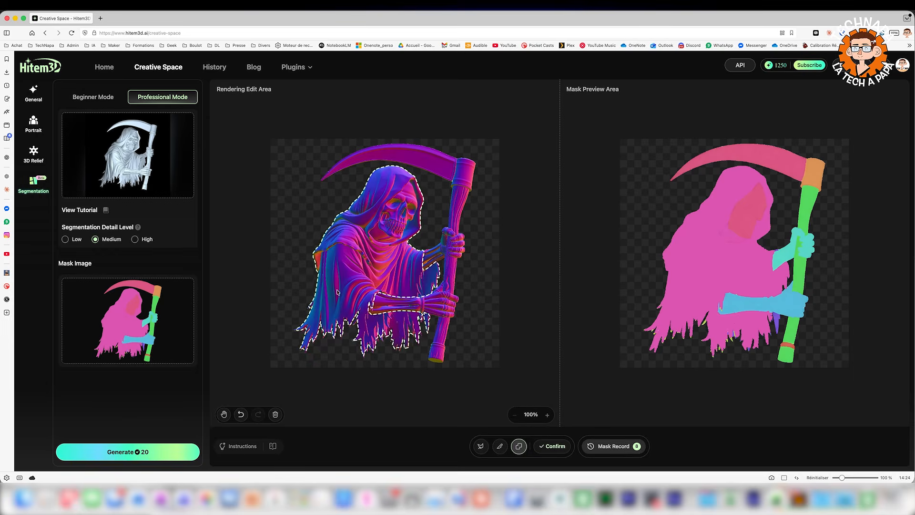
pyautogui.click(552, 446)
# Step: Merge the orange collar on top of the scythe with the blade region in the mask
pyautogui.click(463, 179)
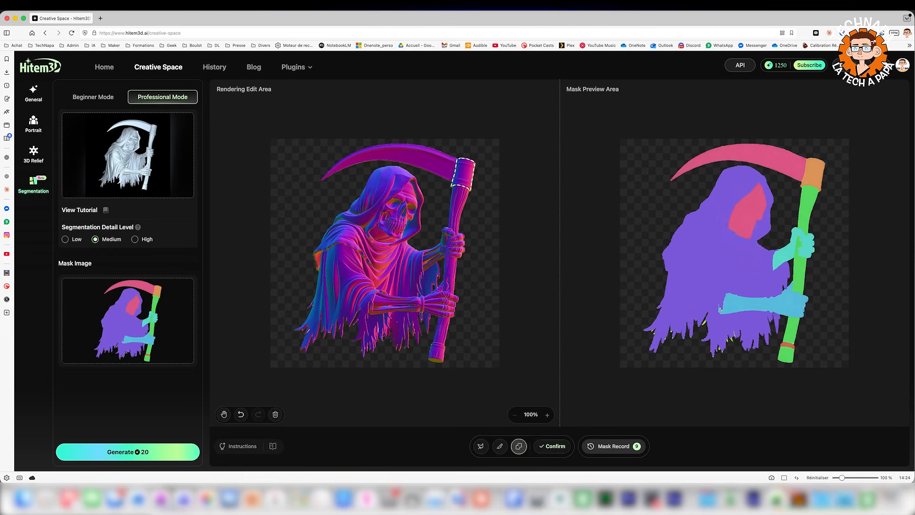
pyautogui.click(421, 156)
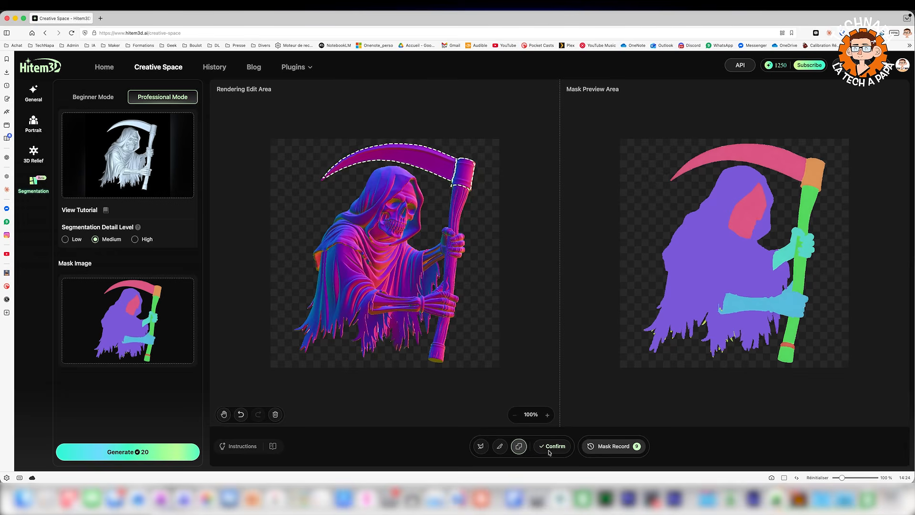
pyautogui.click(557, 447)
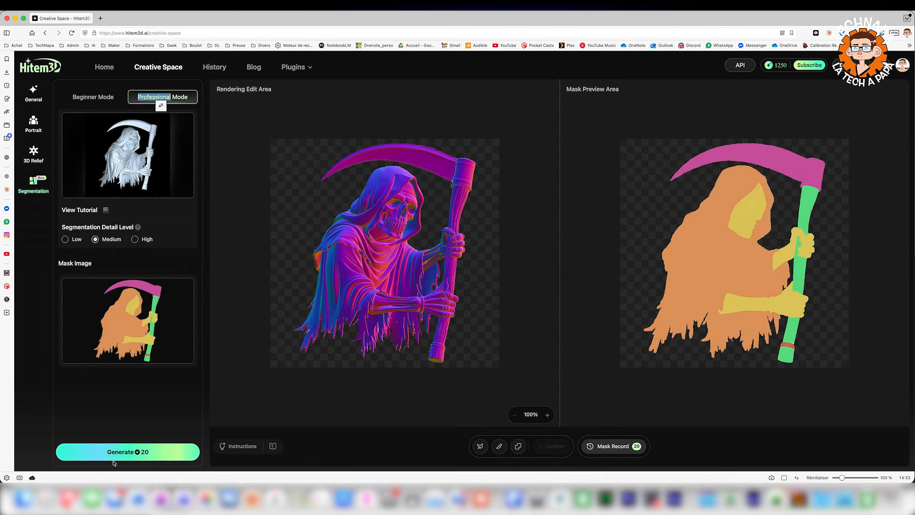
# Step: Generate the segmented 3D reaper from the edited mask and inspect its parts from several angles
pyautogui.click(131, 456)
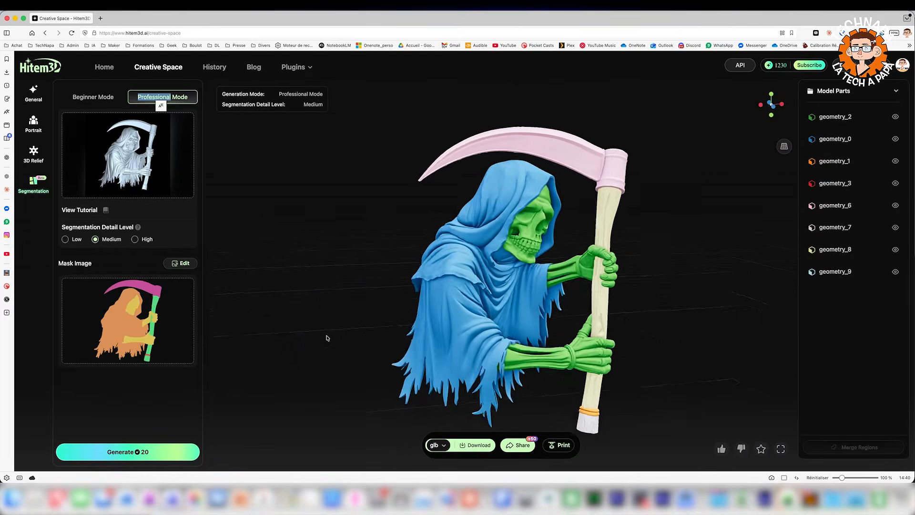
pyautogui.moveTo(328, 338); pyautogui.dragTo(274, 343)
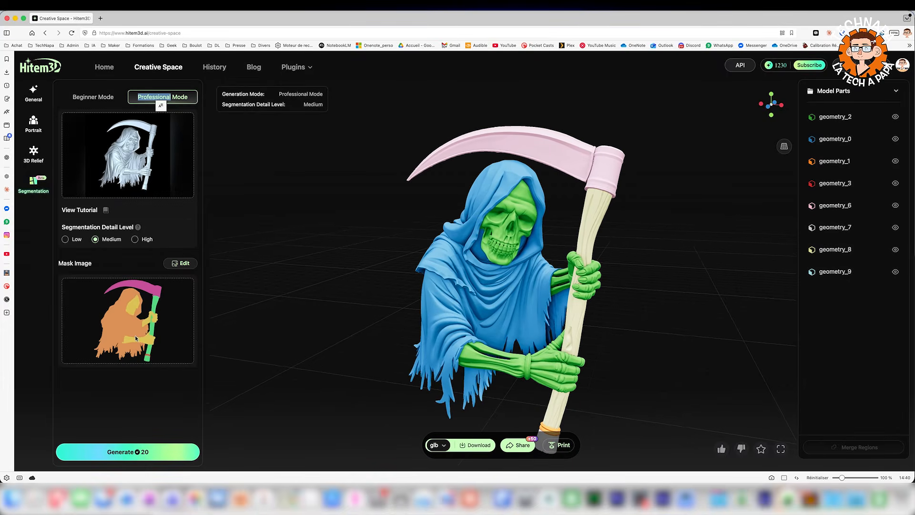
pyautogui.moveTo(344, 311); pyautogui.dragTo(372, 302)
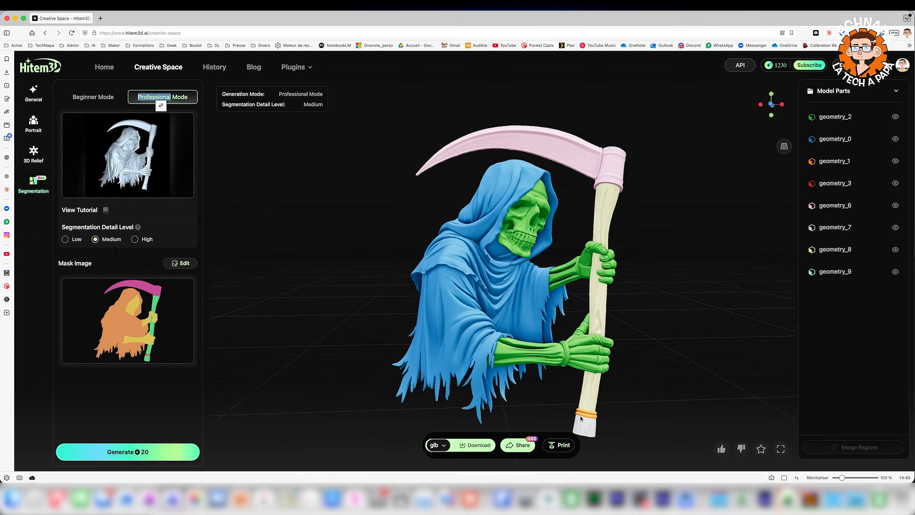
# Step: Set the export format to obj and send the segmented reaper to Bambu Studio
pyautogui.click(444, 449)
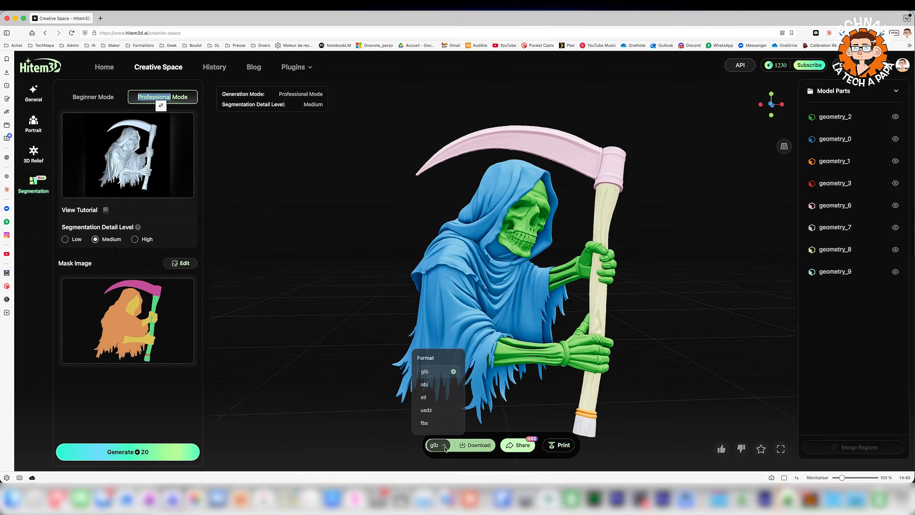
pyautogui.click(429, 385)
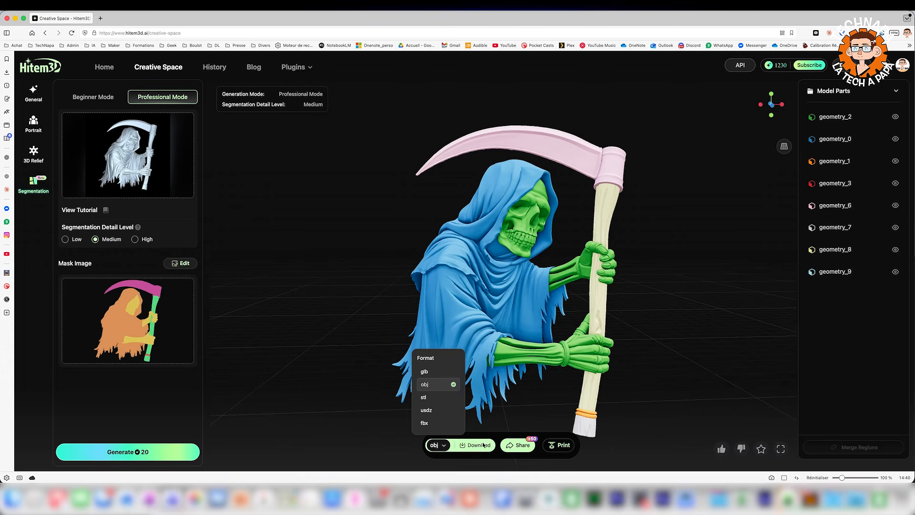
pyautogui.click(560, 446)
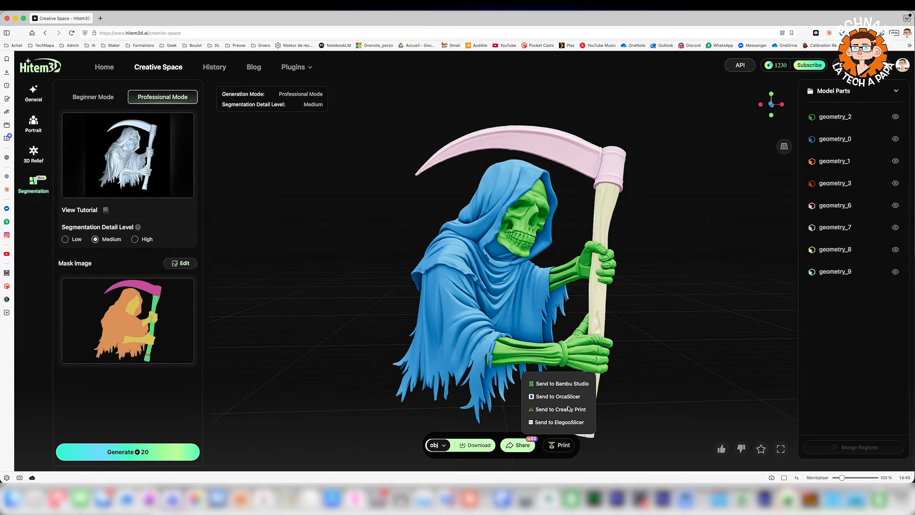
pyautogui.click(564, 385)
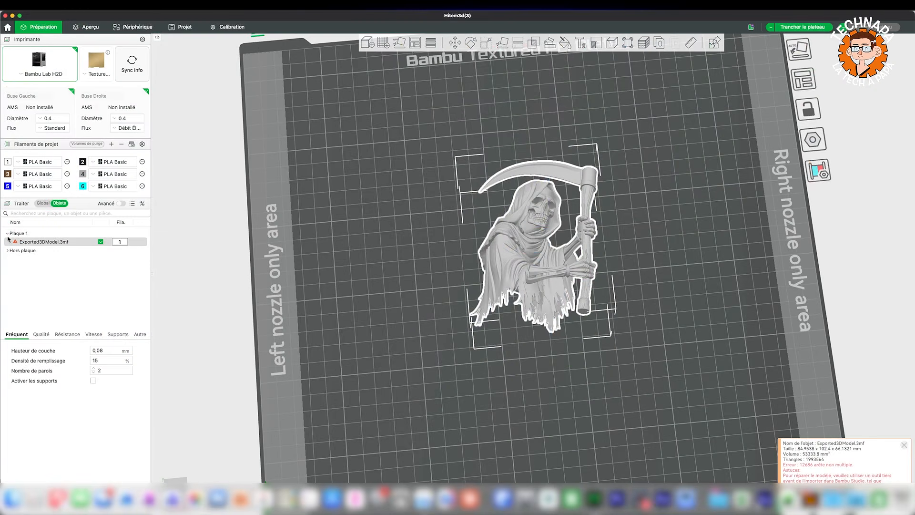
# Step: Expand the imported reaper's part list and assign the black filament 2 to the cloak part geometry_0
pyautogui.click(10, 242)
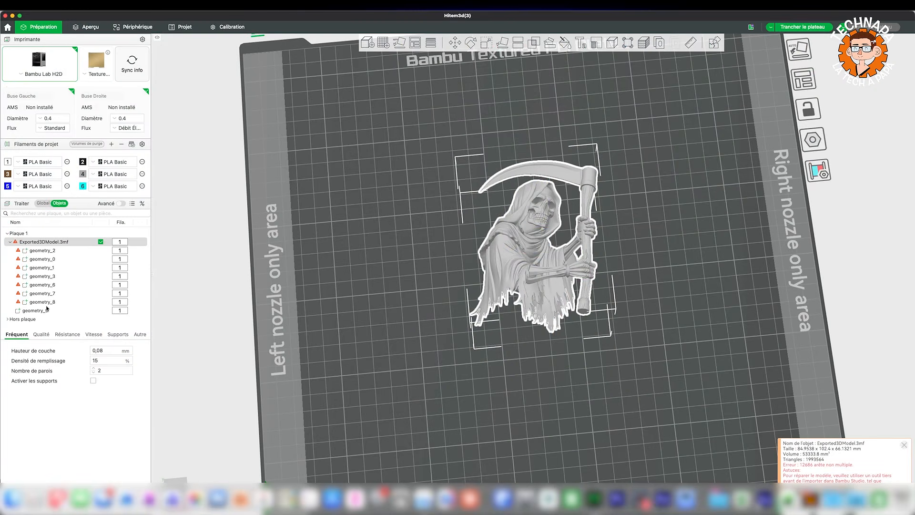
pyautogui.click(70, 258)
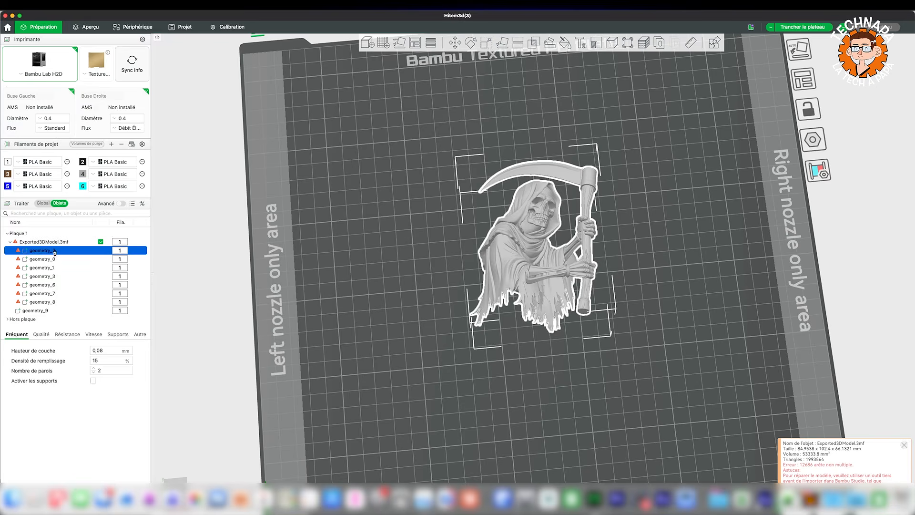
pyautogui.click(120, 259)
pyautogui.click(123, 267)
pyautogui.moveTo(399, 246); pyautogui.dragTo(397, 275)
pyautogui.scroll(10, 586, 249)
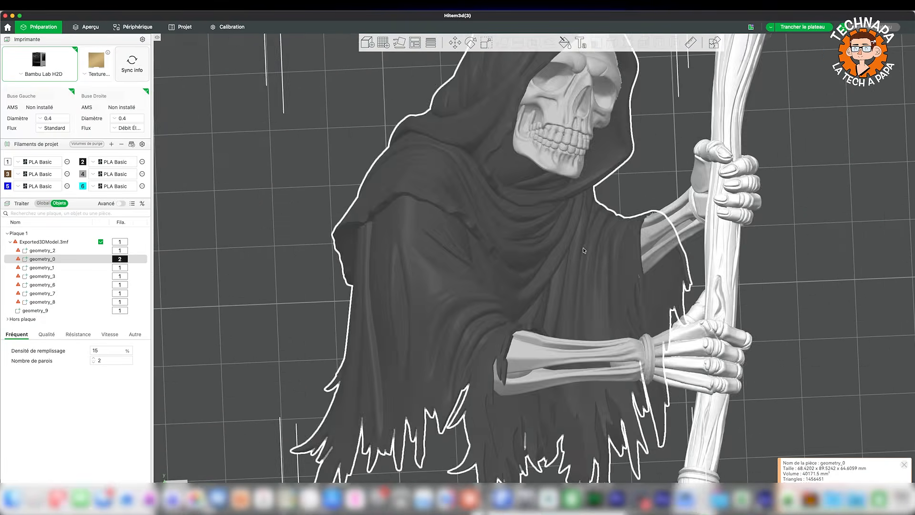
# Step: Assign the grey filament 4 to the scythe blade part geometry_6
pyautogui.scroll(-6, 585, 249)
pyautogui.click(55, 286)
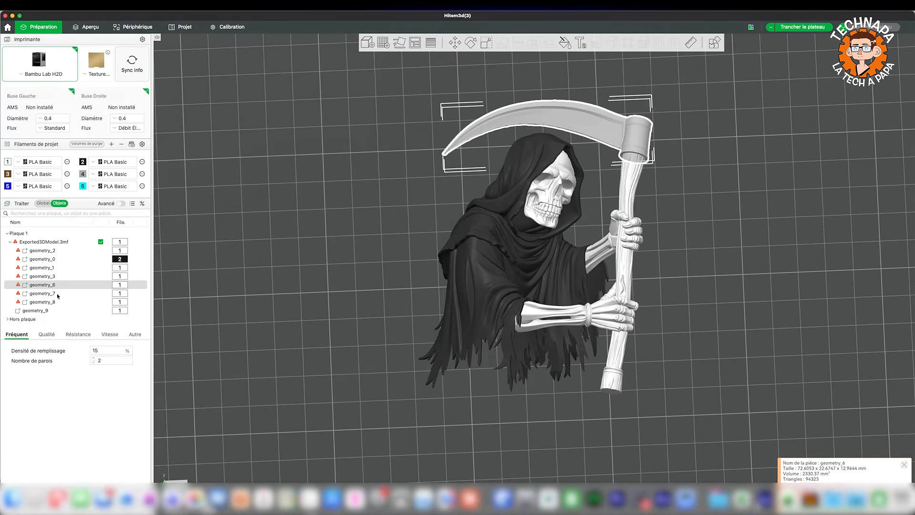
pyautogui.click(120, 286)
pyautogui.click(123, 330)
pyautogui.click(268, 257)
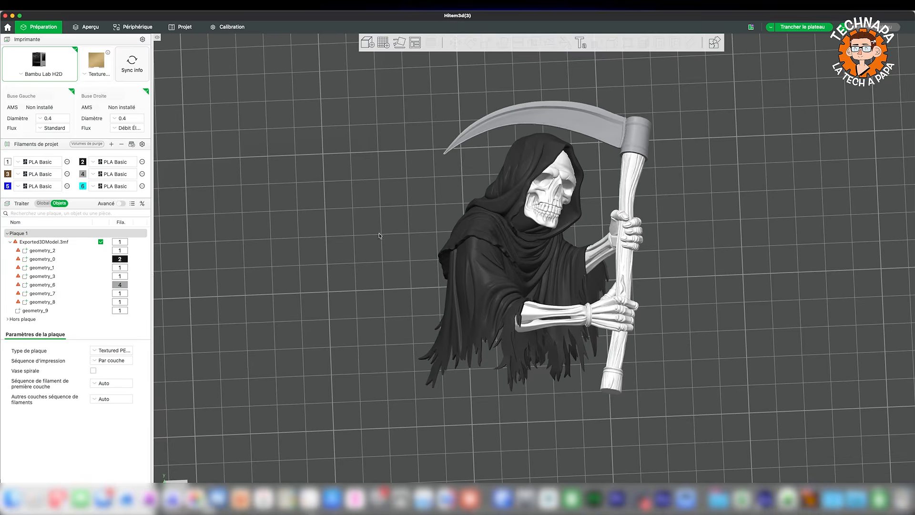
# Step: Assign the brown filament 3 to the scythe's end cap geometry_7 and its handle geometry_8
pyautogui.click(633, 183)
pyautogui.click(120, 293)
pyautogui.click(123, 328)
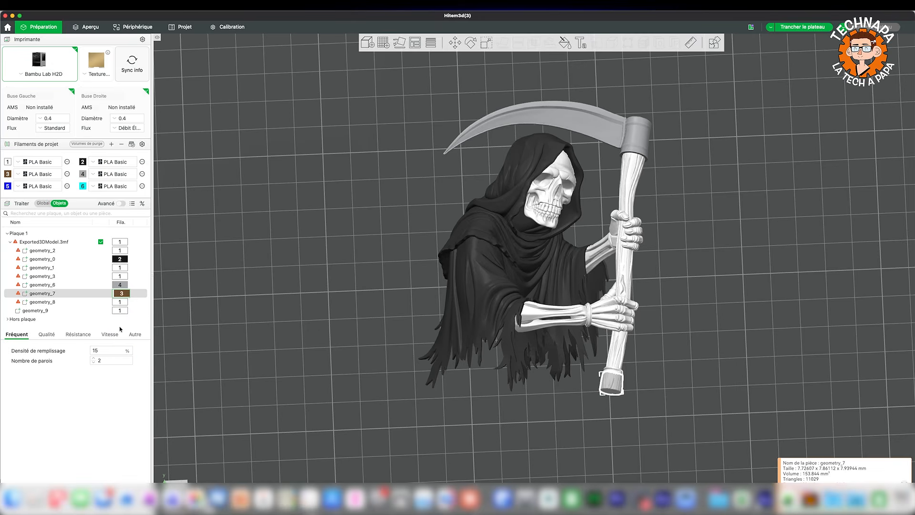
pyautogui.click(262, 256)
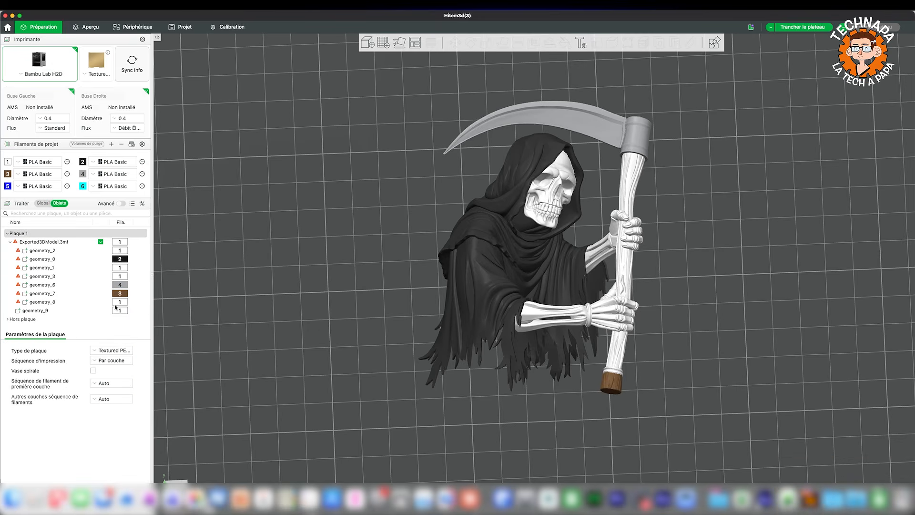
pyautogui.click(49, 302)
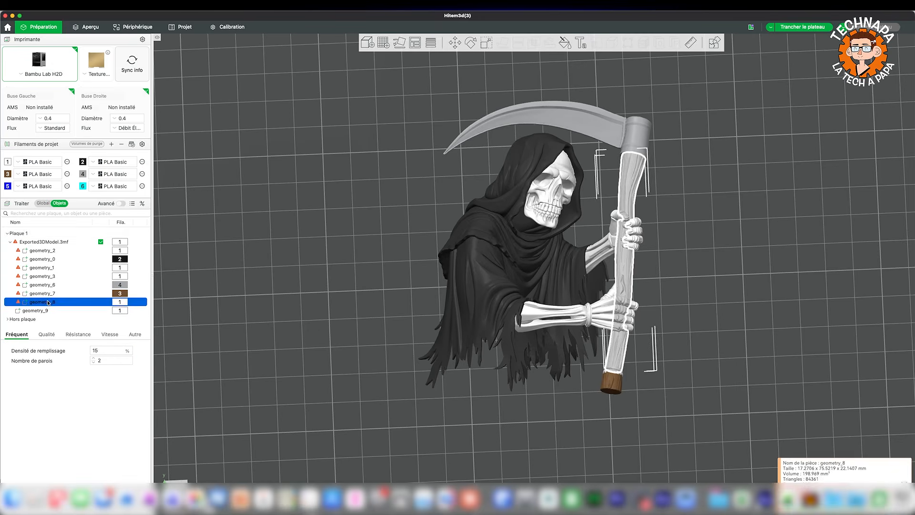
pyautogui.click(123, 302)
pyautogui.click(123, 336)
# Step: Assign the grey filament 4 to geometry_1, the ring near the lower end of the scythe handle, and check the coloured model
pyautogui.click(119, 267)
pyautogui.click(123, 312)
pyautogui.click(270, 283)
pyautogui.moveTo(341, 258); pyautogui.dragTo(346, 297)
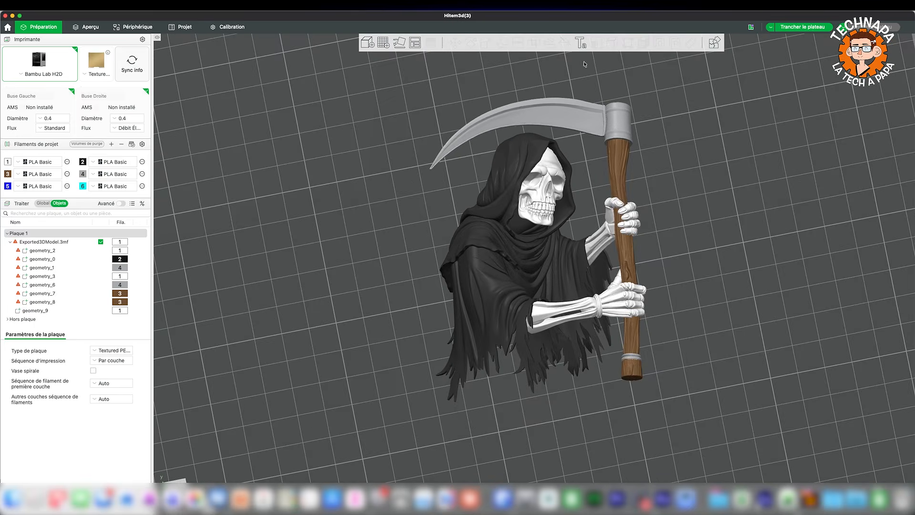
# Step: Select the complete reaper object on the plate and open the colour painting tool for it
pyautogui.click(485, 180)
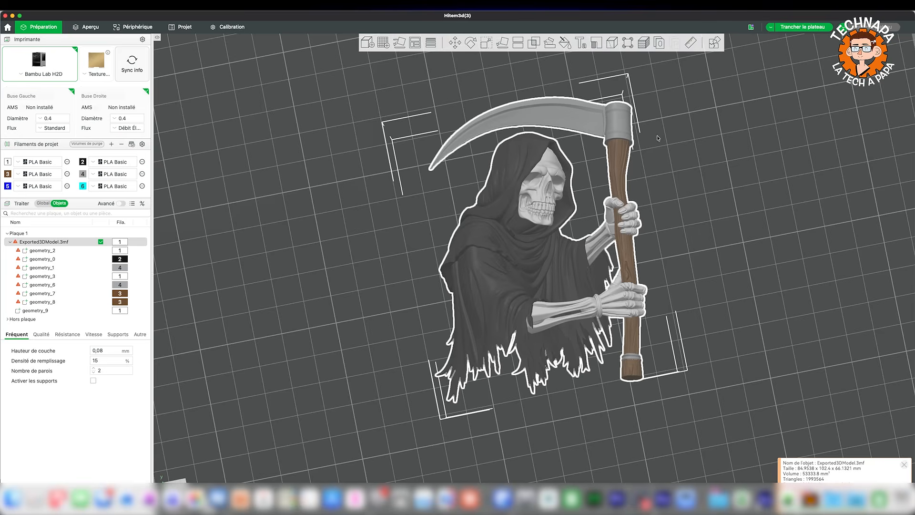
pyautogui.click(567, 46)
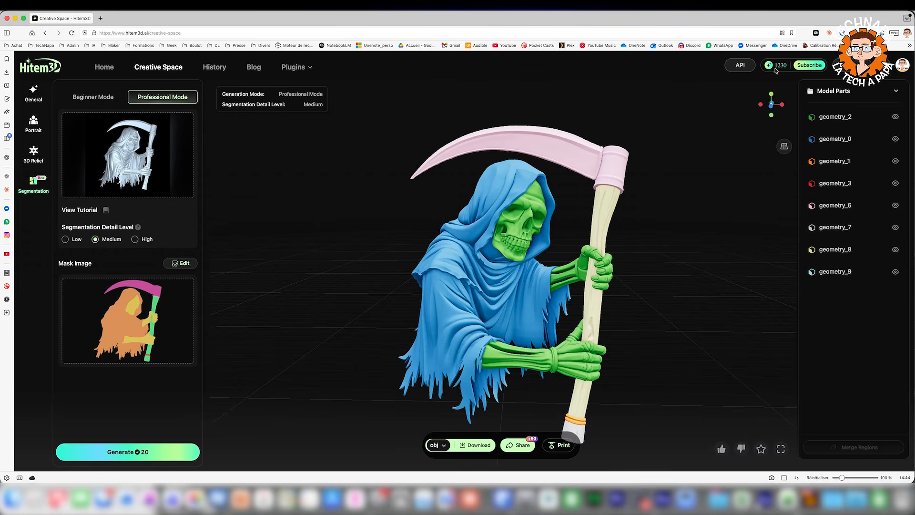
pyautogui.moveTo(701, 181); pyautogui.dragTo(722, 186)
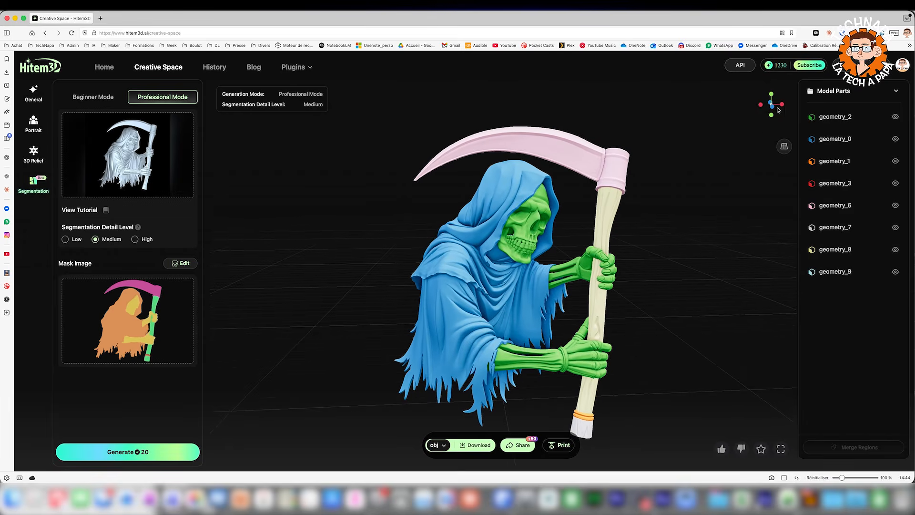
pyautogui.moveTo(678, 204); pyautogui.dragTo(674, 202)
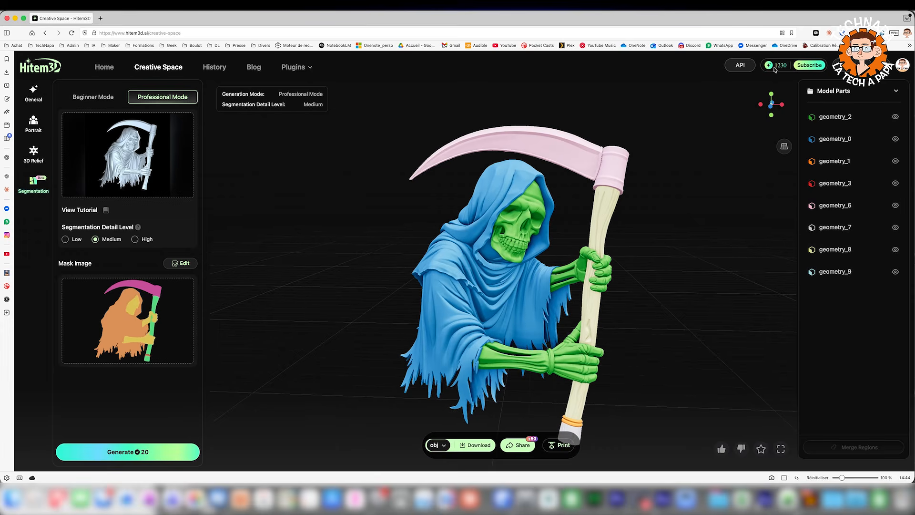
pyautogui.moveTo(666, 245)
pyautogui.mouseDown()
pyautogui.moveTo(615, 247)
pyautogui.moveTo(576, 225)
pyautogui.moveTo(632, 256)
pyautogui.moveTo(675, 254)
pyautogui.moveTo(708, 241)
pyautogui.moveTo(729, 198)
pyautogui.moveTo(723, 237)
pyautogui.moveTo(656, 233)
pyautogui.mouseUp()
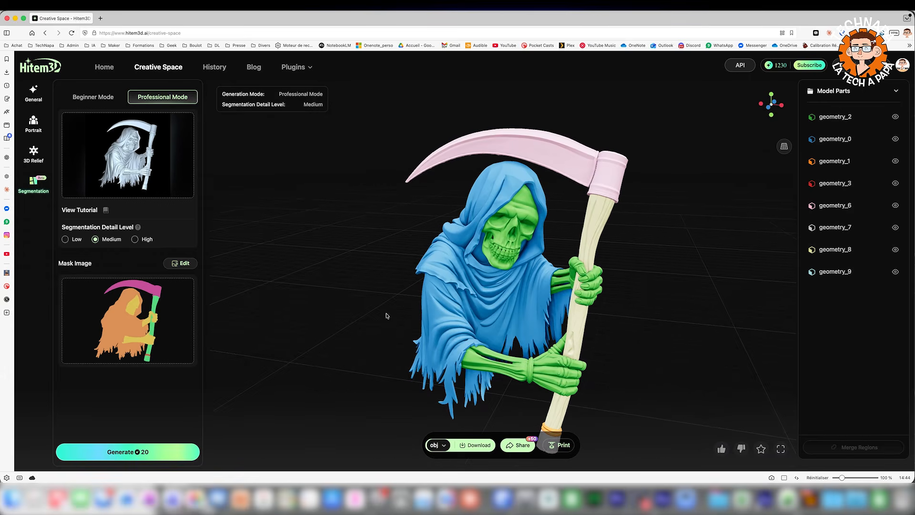
pyautogui.moveTo(347, 357)
pyautogui.mouseDown()
pyautogui.moveTo(590, 347)
pyautogui.moveTo(331, 358)
pyautogui.mouseUp()
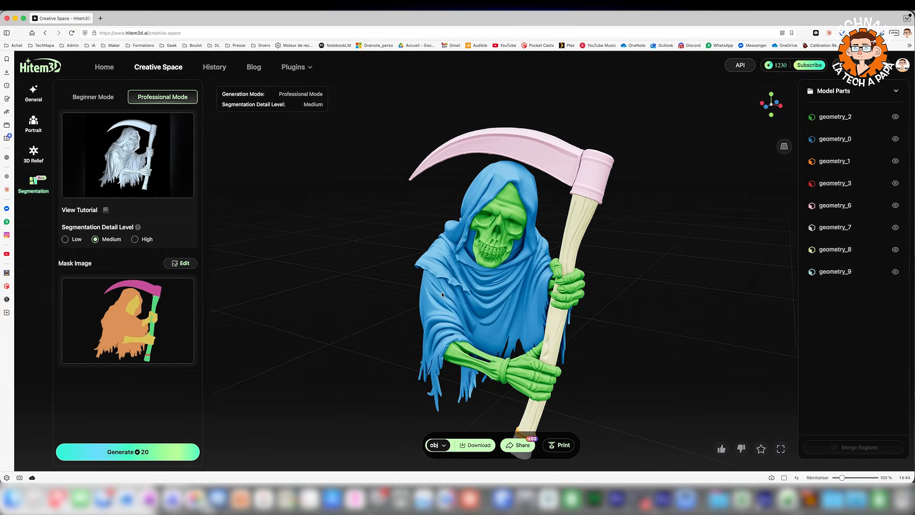